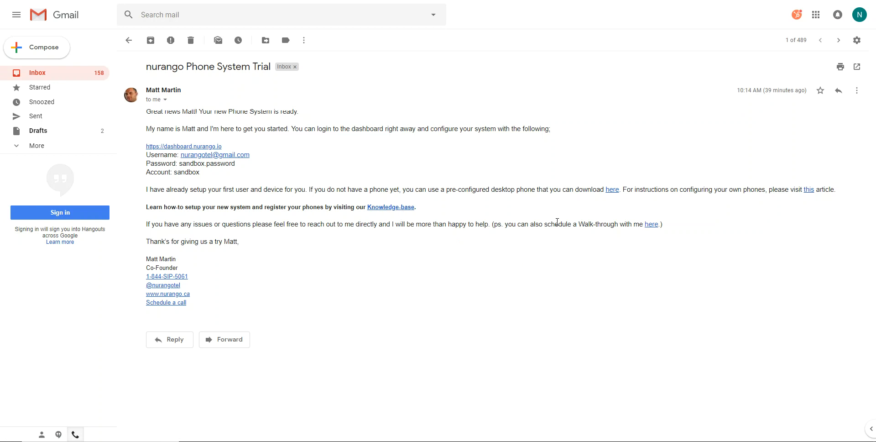
Open the dashboard link from the trial email and sign in to account sandbox1 with the username and account password
{"action": "left_click", "coordinate": [195, 148]}
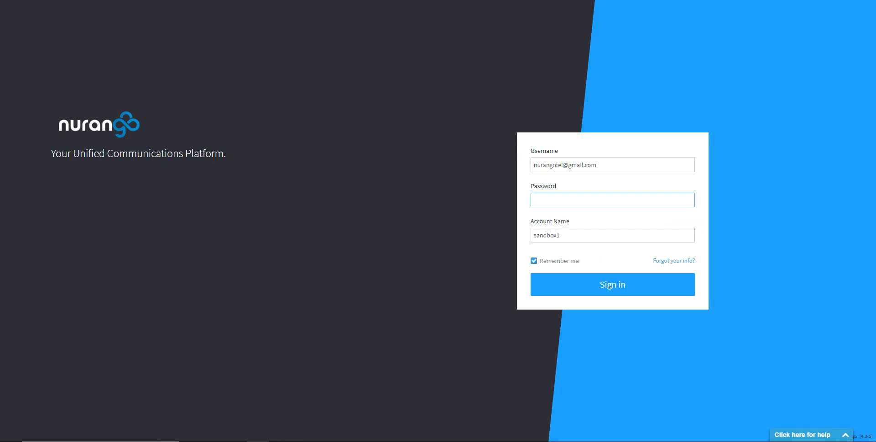
{"action": "key", "text": "ctrl+shift+Tab"}
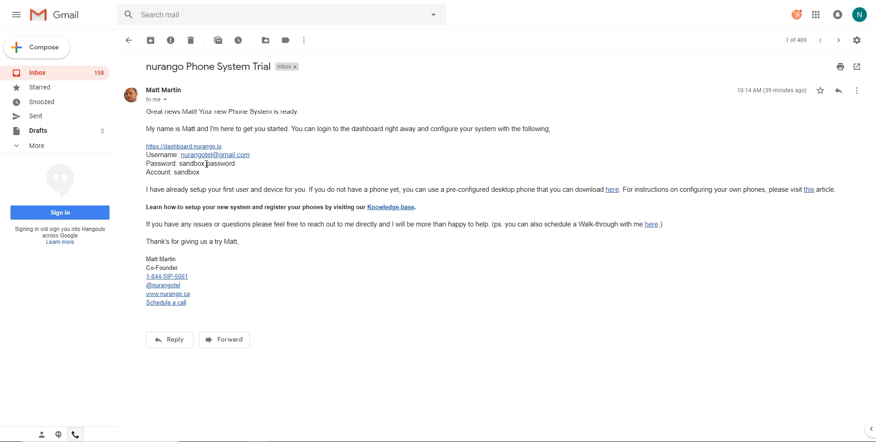
{"action": "left_click_drag", "start_coordinate": [200, 175], "coordinate": [180, 170]}
{"action": "left_click_drag", "start_coordinate": [254, 157], "coordinate": [195, 154]}
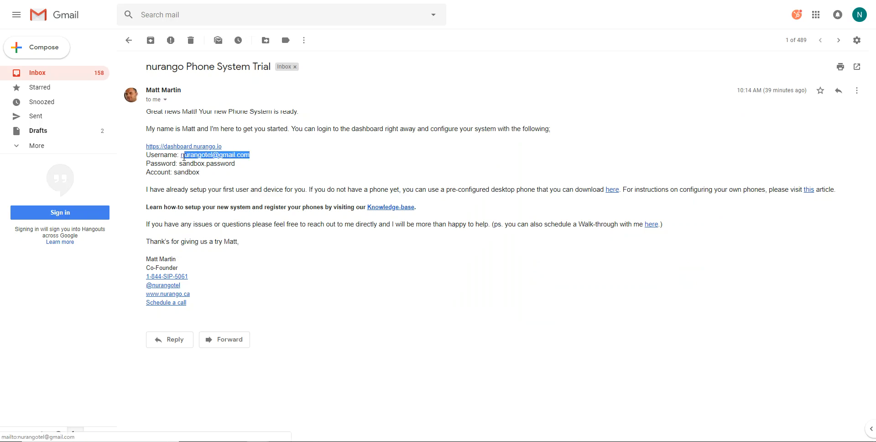
{"action": "key", "text": "ctrl+Tab"}
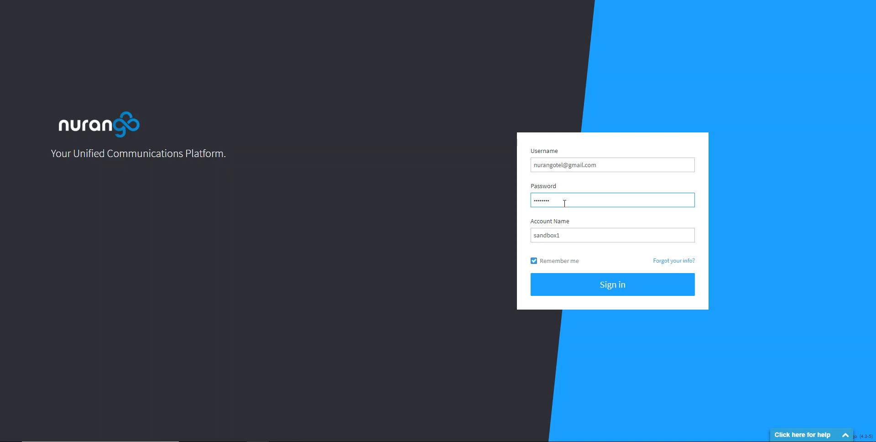
{"action": "left_click", "coordinate": [628, 285]}
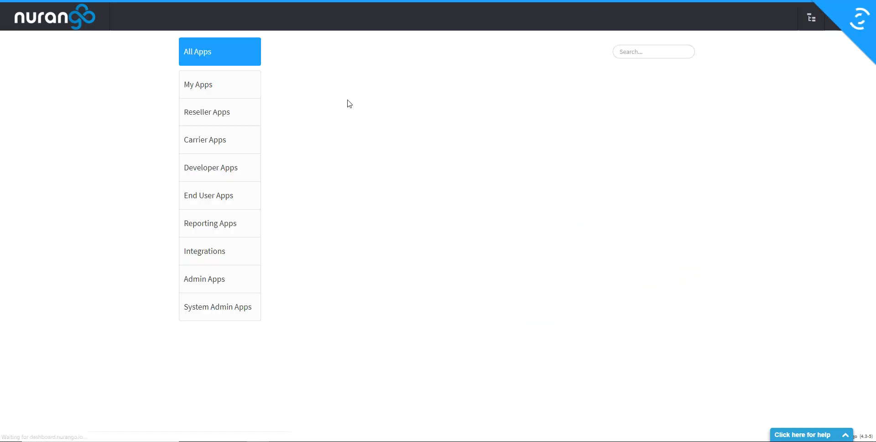
Enable the Smart PBX app for all users and save the setting
{"action": "scroll", "coordinate": [553, 215], "scroll_direction": "down", "scroll_amount": 8}
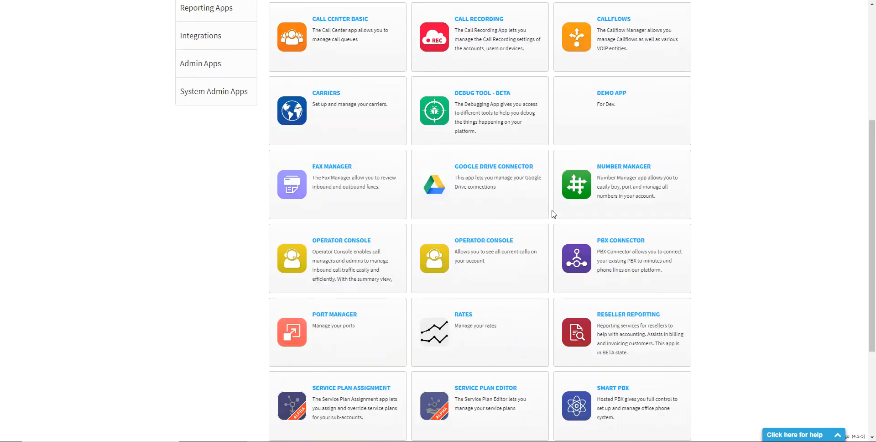
{"action": "left_click", "coordinate": [613, 234]}
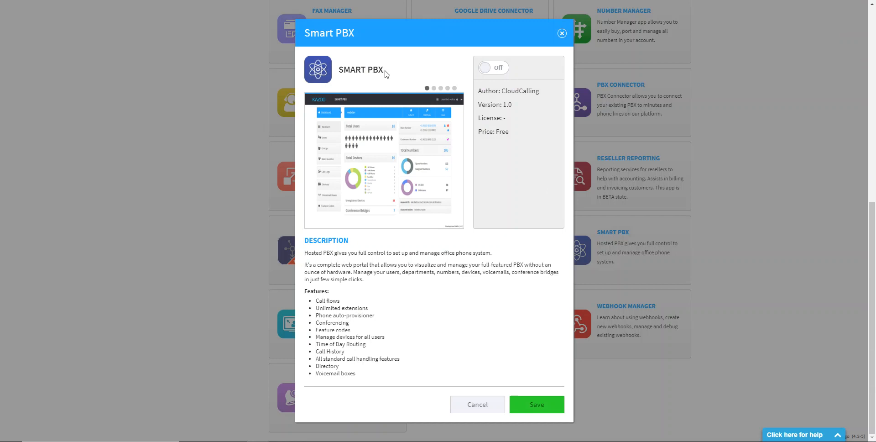
{"action": "left_click", "coordinate": [502, 68]}
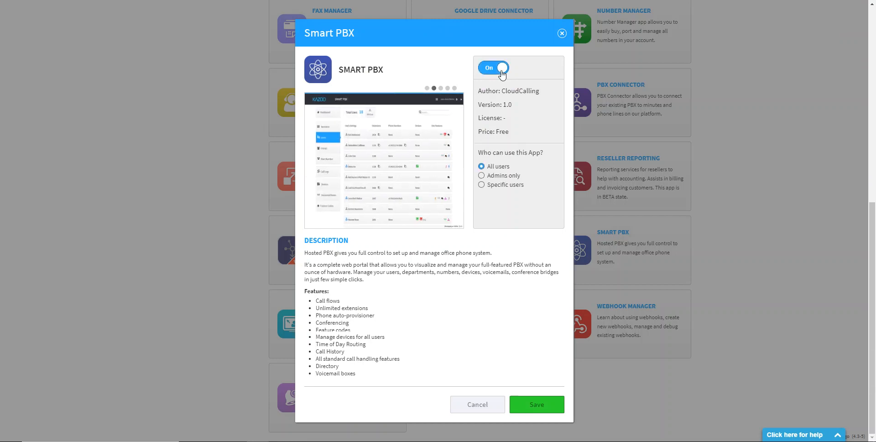
{"action": "left_click", "coordinate": [536, 403]}
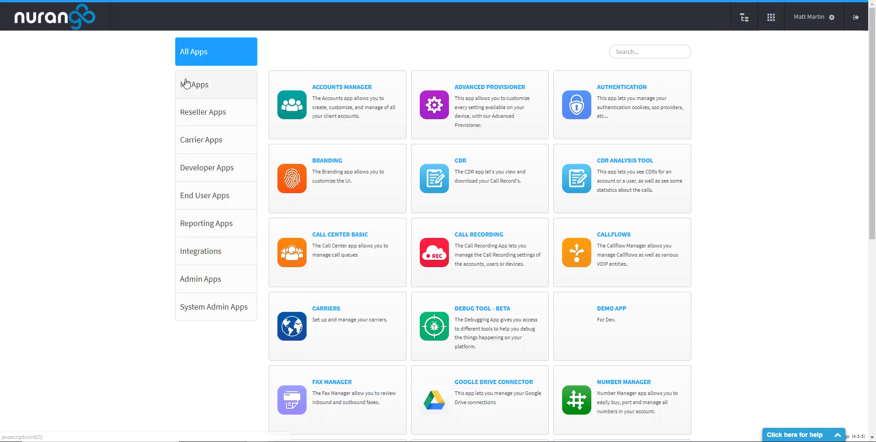
Check the enabled apps under My Apps and launch Smart PBX from the account's app list
{"action": "left_click", "coordinate": [191, 84]}
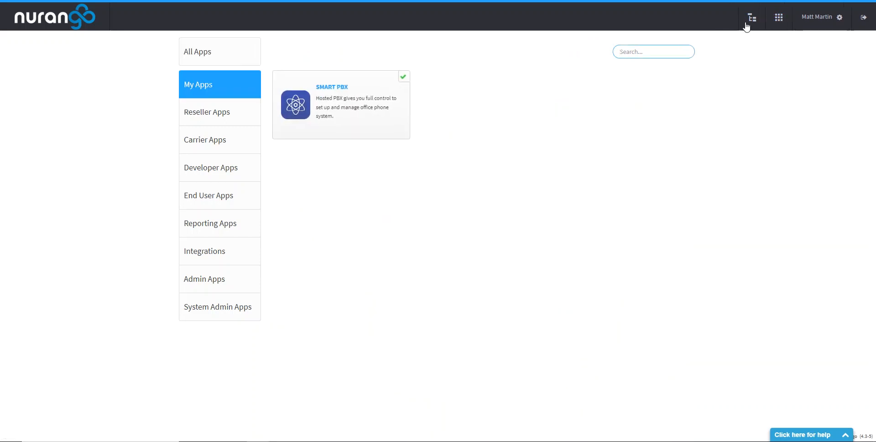
{"action": "left_click", "coordinate": [779, 19]}
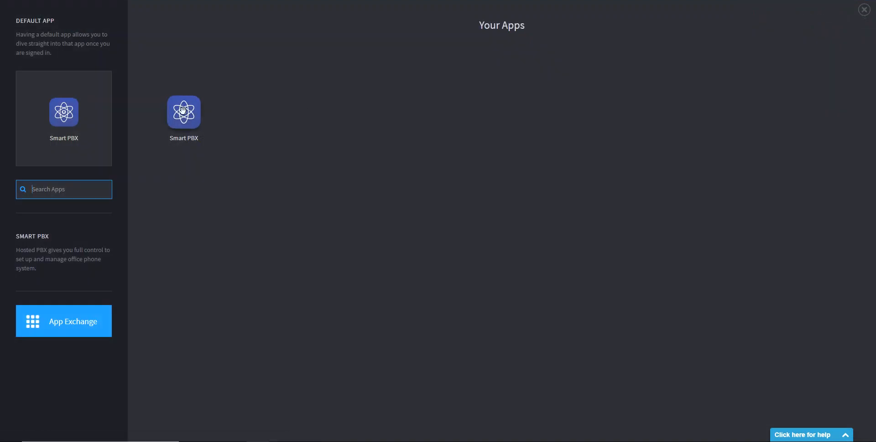
{"action": "left_click", "coordinate": [183, 110]}
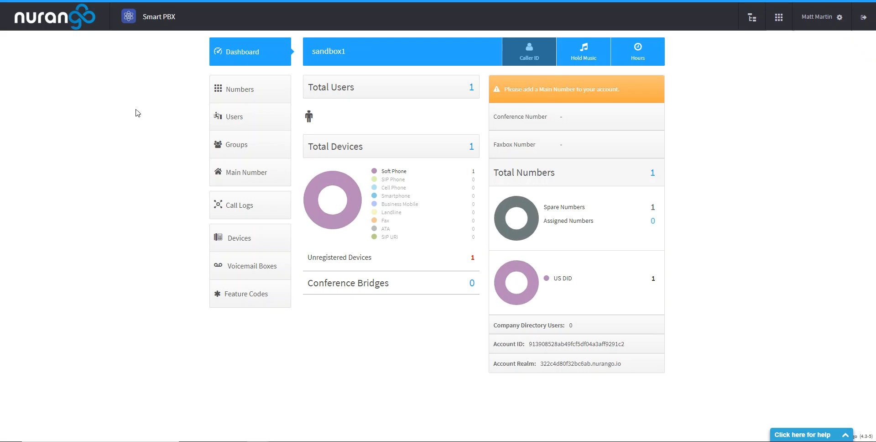
Review the user and account settings in the Control Center, including the credit card and billing contact sections
{"action": "left_click", "coordinate": [818, 19]}
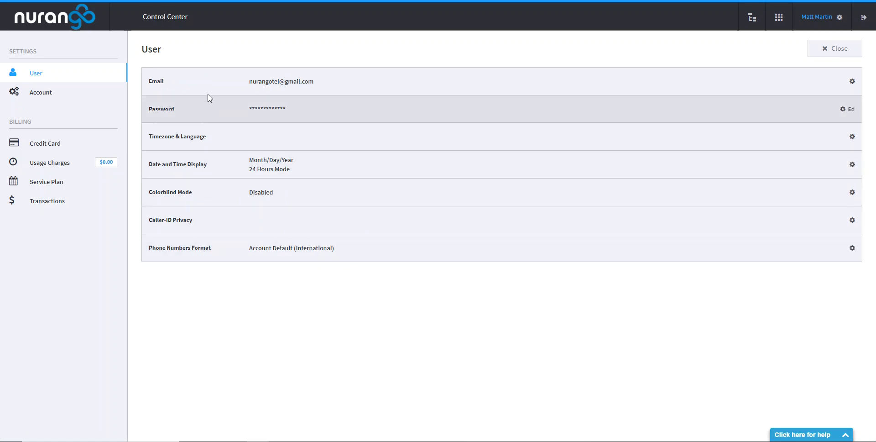
{"action": "left_click", "coordinate": [78, 96]}
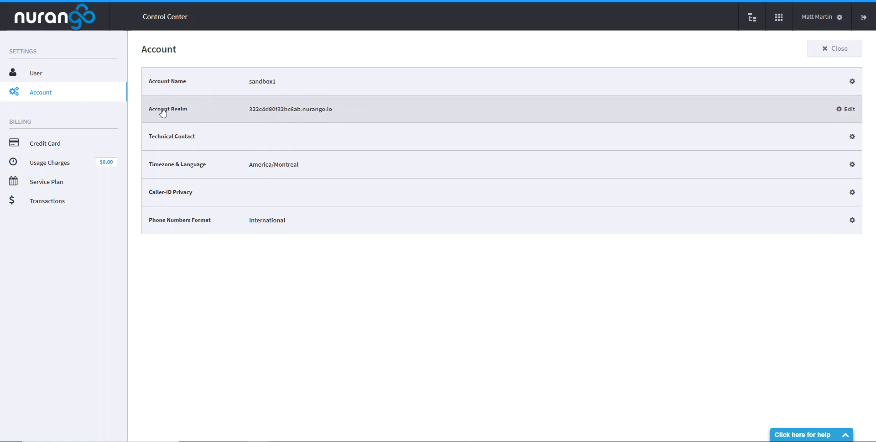
{"action": "left_click", "coordinate": [82, 149]}
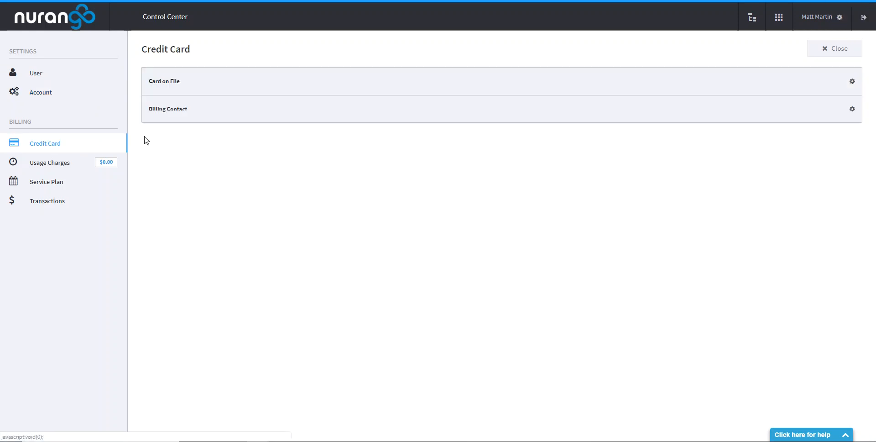
{"action": "left_click", "coordinate": [219, 89]}
{"action": "left_click", "coordinate": [220, 89]}
{"action": "left_click", "coordinate": [214, 114]}
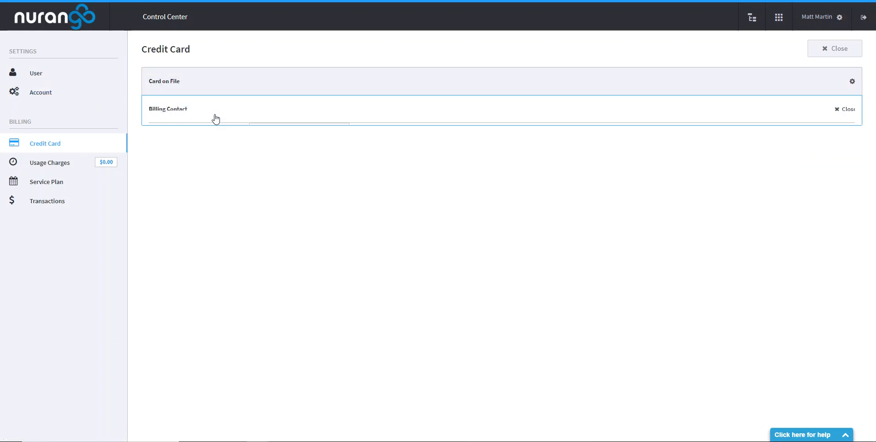
Review the usage charges and the Add Credits options for threshold alerts and auto recharge
{"action": "left_click", "coordinate": [66, 166]}
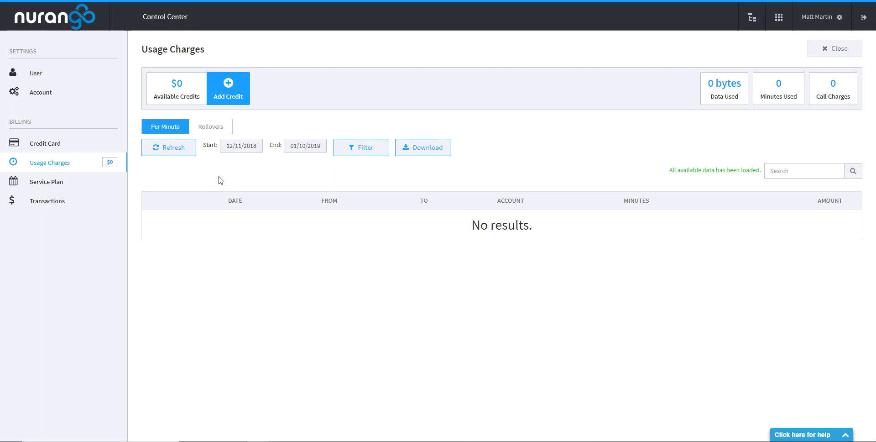
{"action": "left_click", "coordinate": [225, 93]}
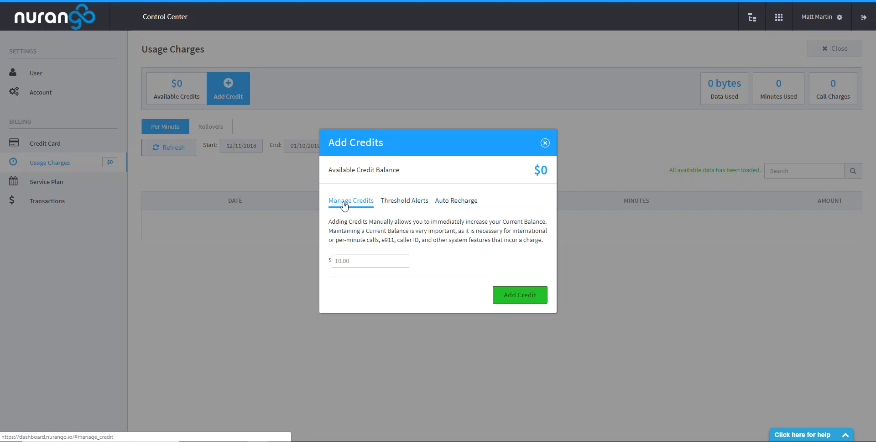
{"action": "left_click", "coordinate": [405, 202]}
{"action": "left_click", "coordinate": [462, 203]}
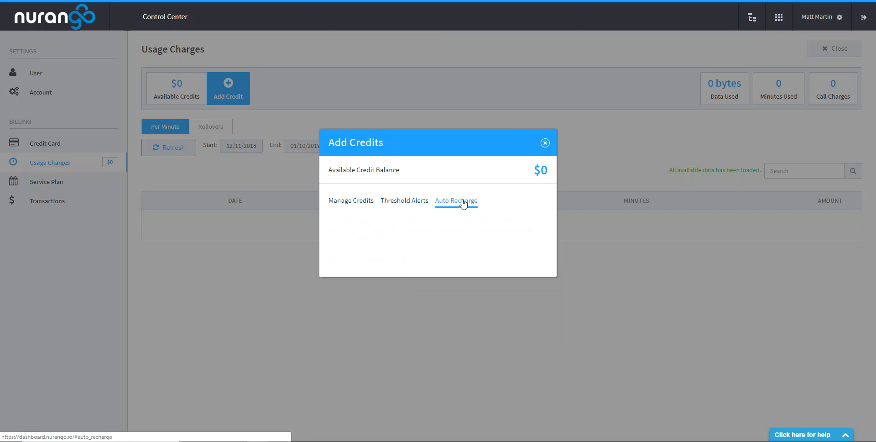
{"action": "left_click", "coordinate": [545, 143]}
Review the service plan and transactions, and close the Control Center to return to the Smart PBX dashboard
{"action": "left_click", "coordinate": [60, 184]}
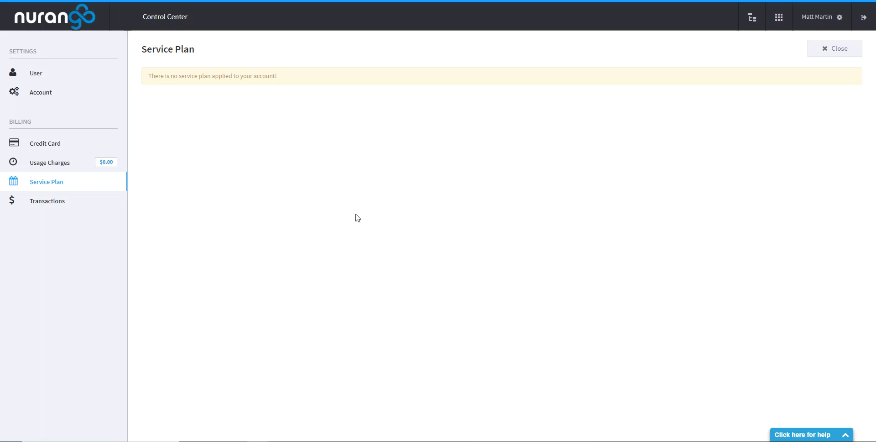
{"action": "left_click", "coordinate": [75, 203]}
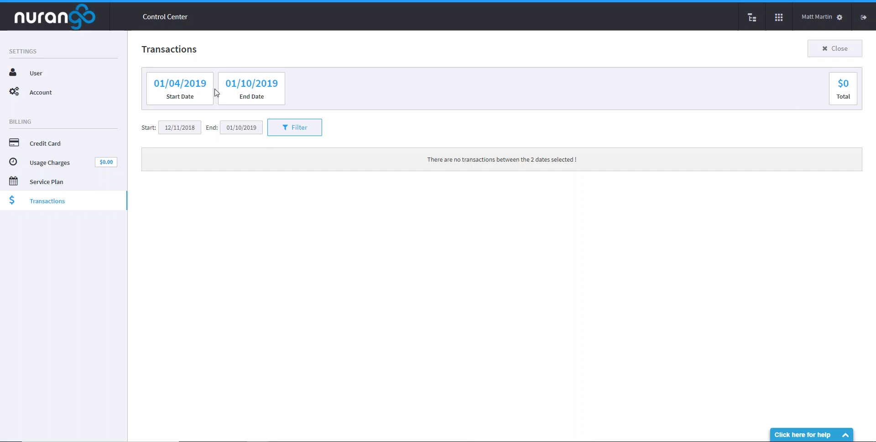
{"action": "left_click", "coordinate": [841, 54]}
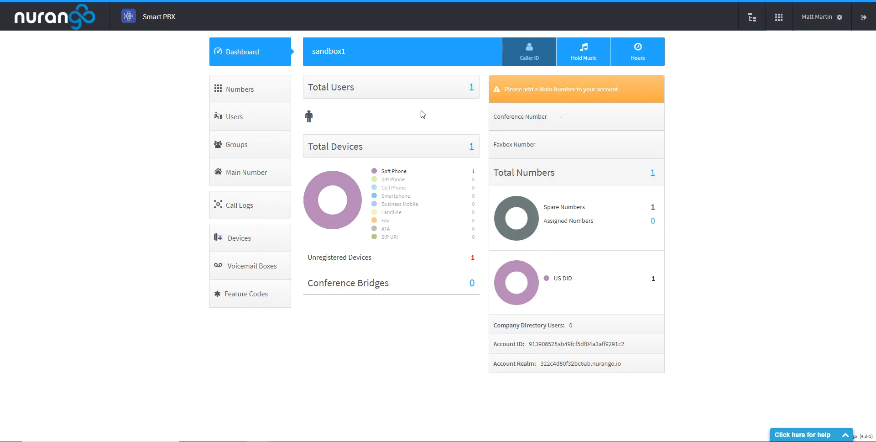
Open the Smart PBX users list and preview adding extension 1001 to the existing user without saving
{"action": "left_click", "coordinate": [241, 123]}
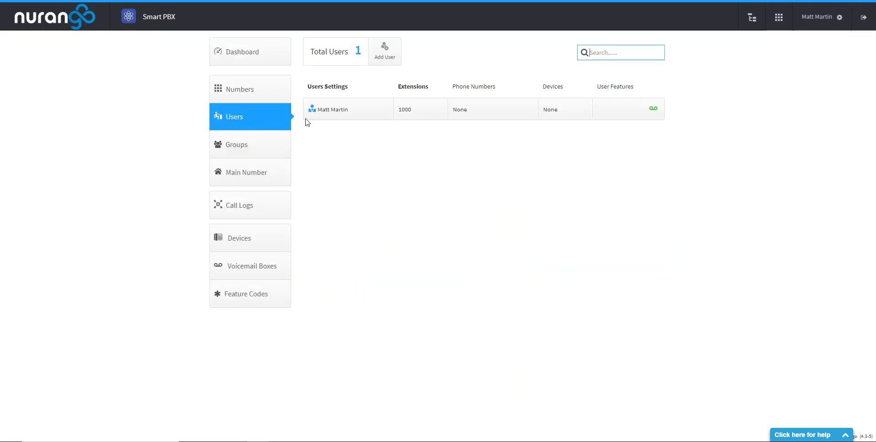
{"action": "left_click", "coordinate": [407, 116]}
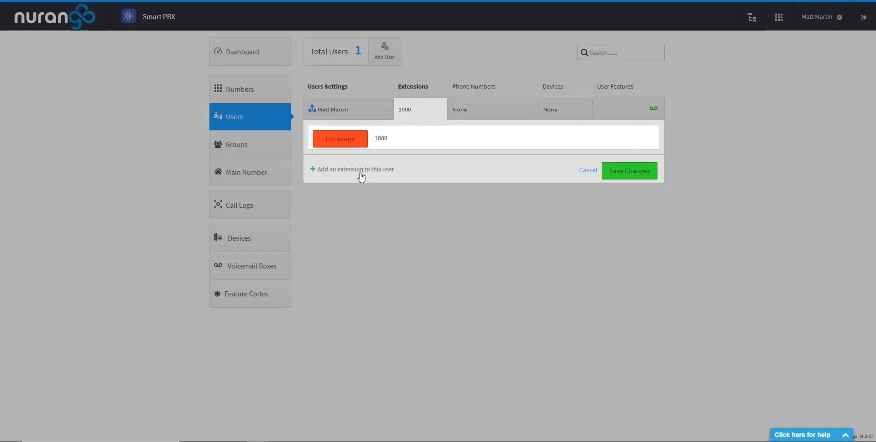
{"action": "left_click", "coordinate": [361, 170]}
{"action": "left_click", "coordinate": [379, 162]}
{"action": "mouse_move", "coordinate": [379, 162]}
{"action": "left_mouse_down"}
{"action": "mouse_move", "coordinate": [351, 163]}
{"action": "mouse_move", "coordinate": [381, 161]}
{"action": "left_mouse_up"}
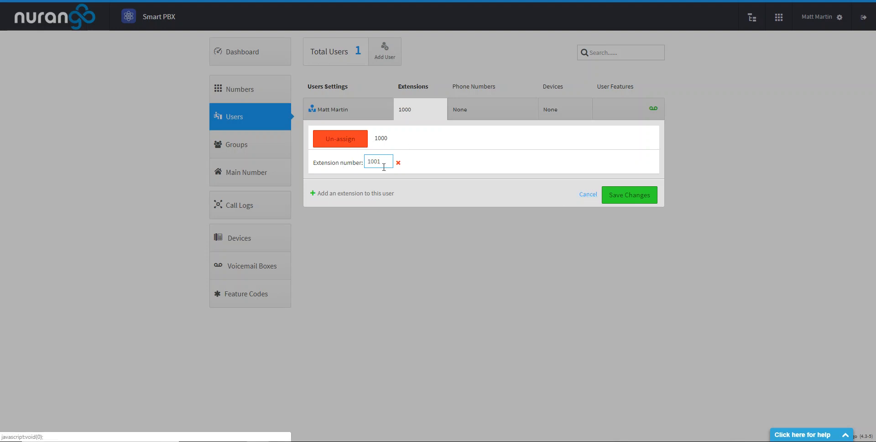
{"action": "left_click", "coordinate": [587, 195]}
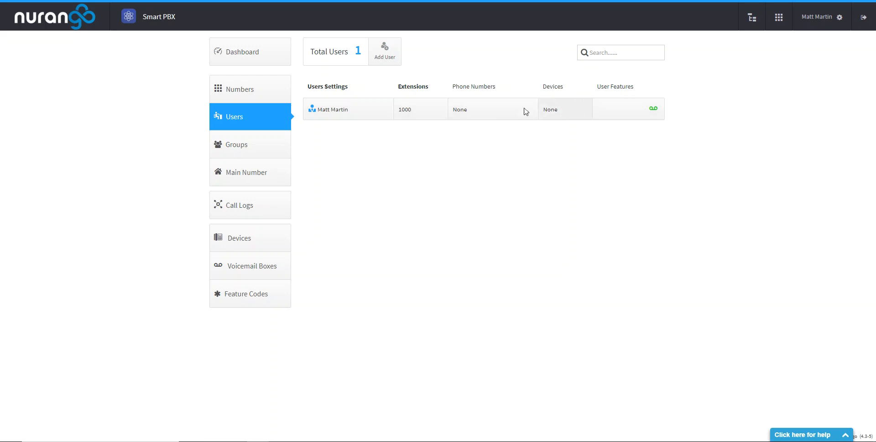
Examine the existing user's phone number assignment options and available user features
{"action": "left_click", "coordinate": [506, 114]}
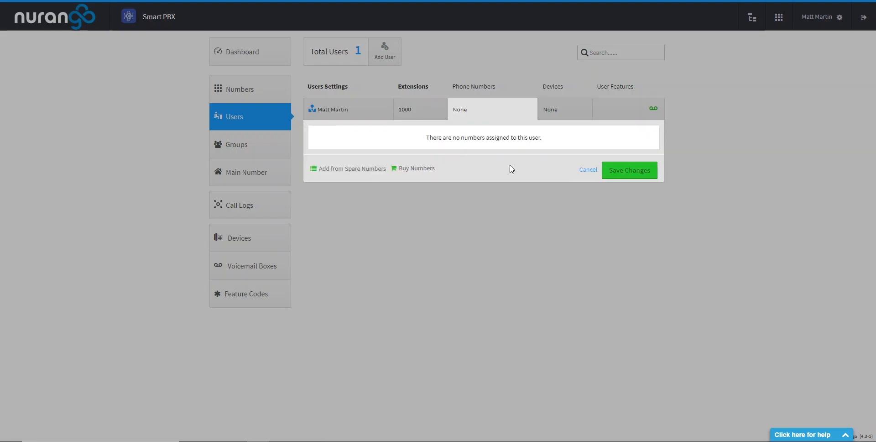
{"action": "left_click", "coordinate": [586, 169]}
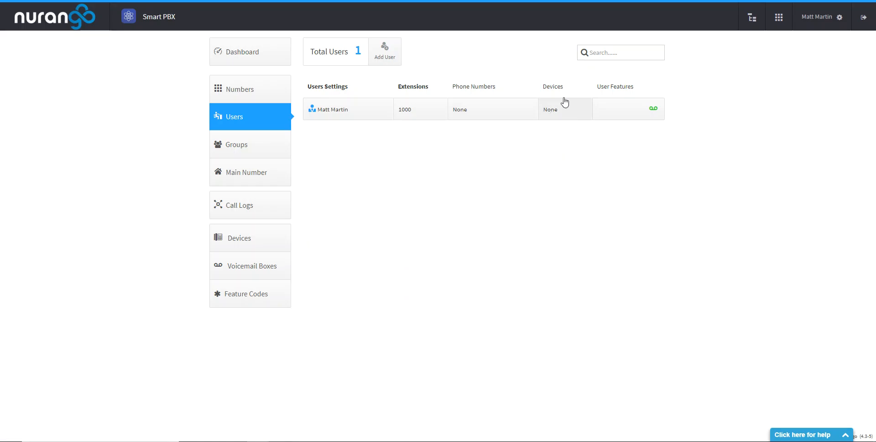
{"action": "left_click", "coordinate": [632, 113]}
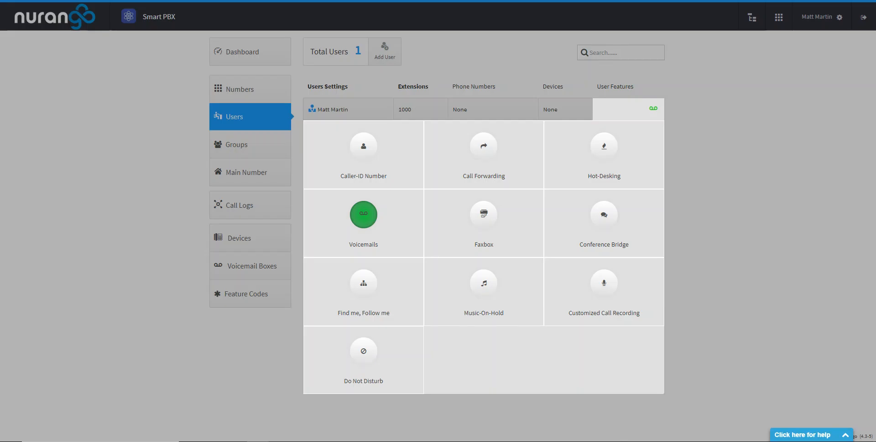
{"action": "left_click", "coordinate": [733, 136]}
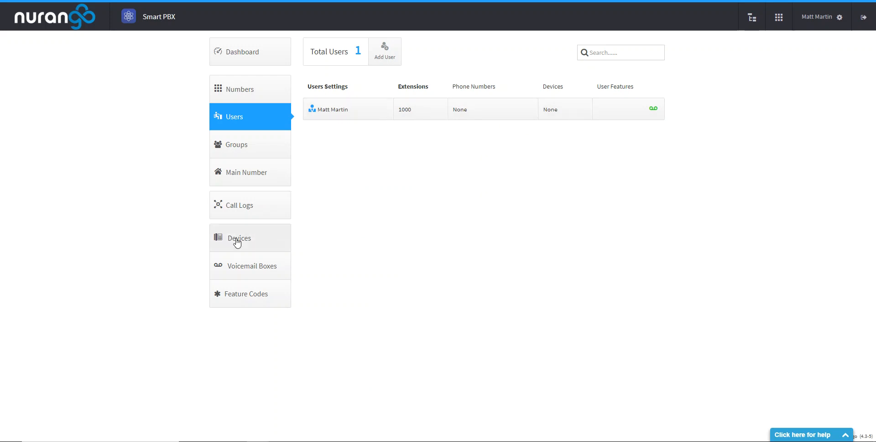
Examine the user's device assignment options and the list of spare devices without selecting one
{"action": "left_click", "coordinate": [573, 110]}
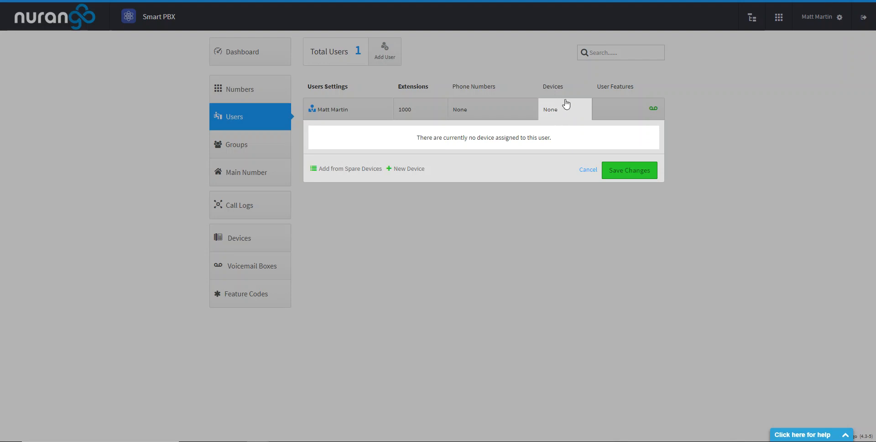
{"action": "left_click", "coordinate": [359, 169]}
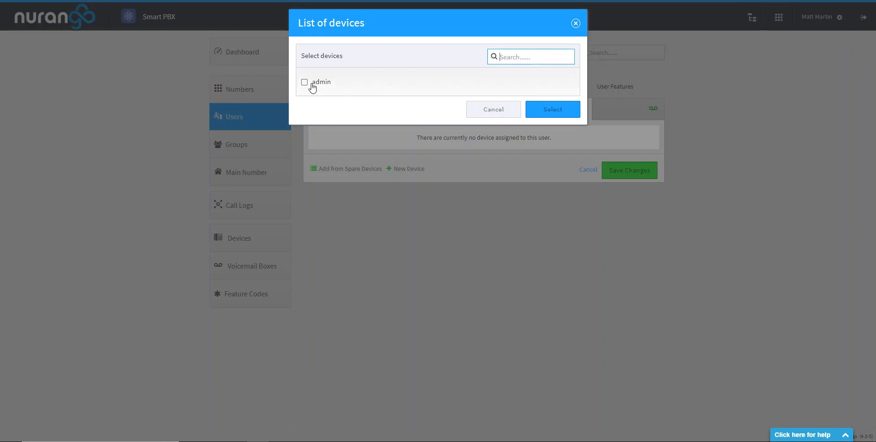
{"action": "left_click", "coordinate": [493, 110]}
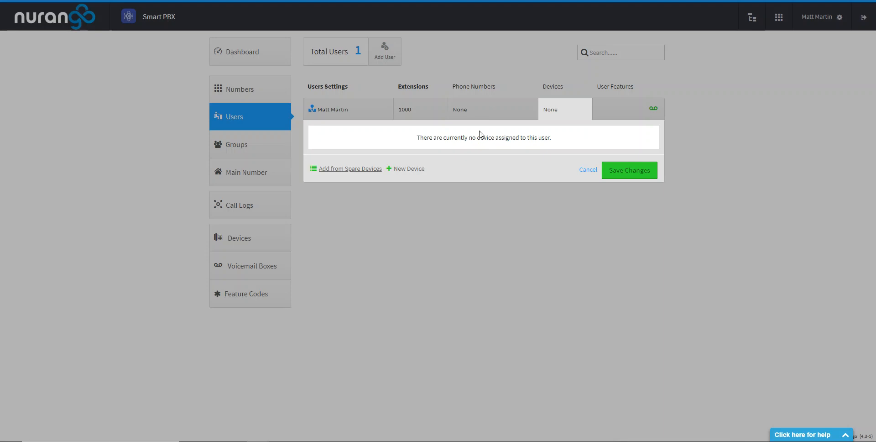
{"action": "left_click", "coordinate": [355, 171]}
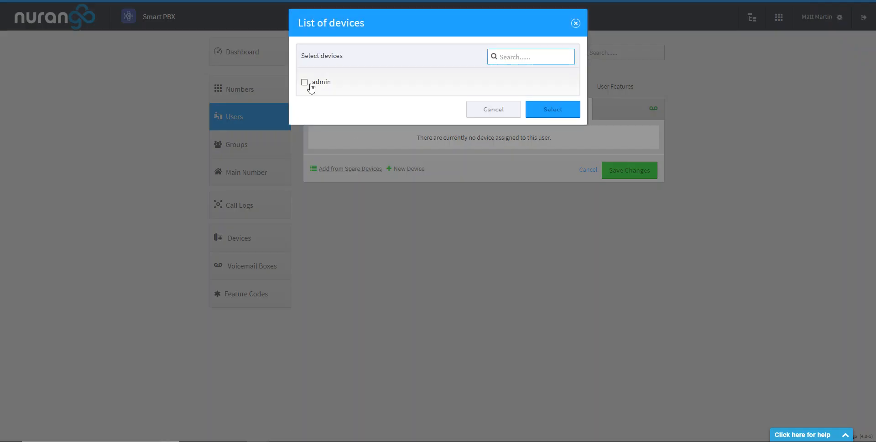
{"action": "left_click", "coordinate": [492, 110]}
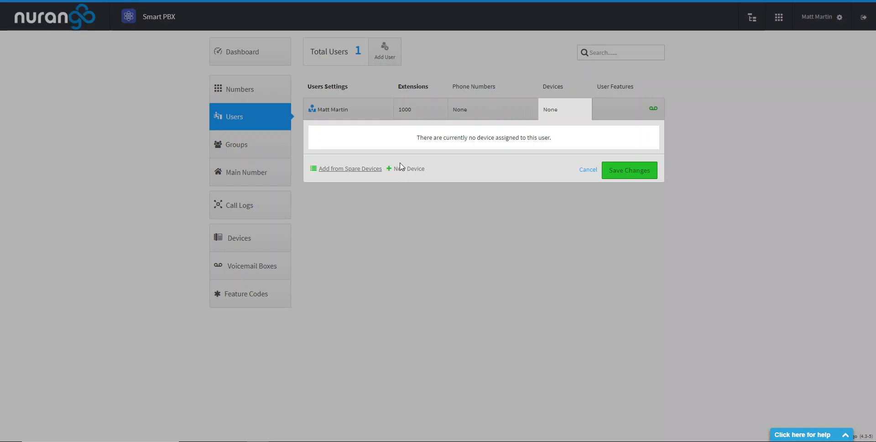
Examine the new softphone form for the user, including its realm and owner choices, without creating the device
{"action": "left_click", "coordinate": [419, 170]}
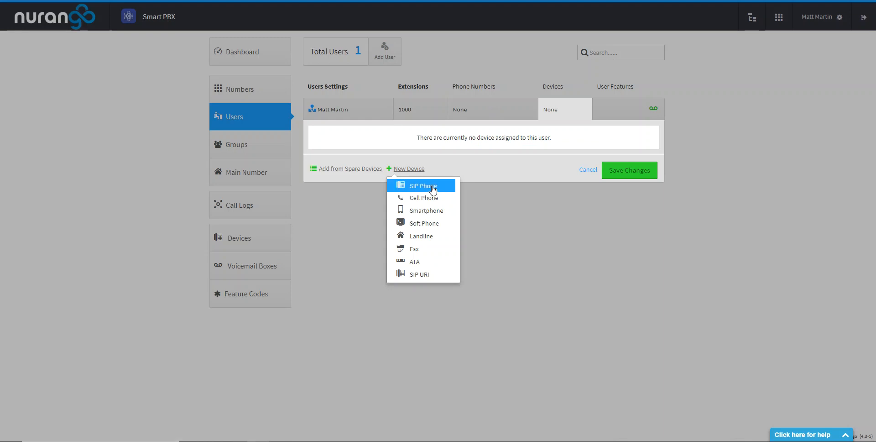
{"action": "left_click", "coordinate": [425, 223]}
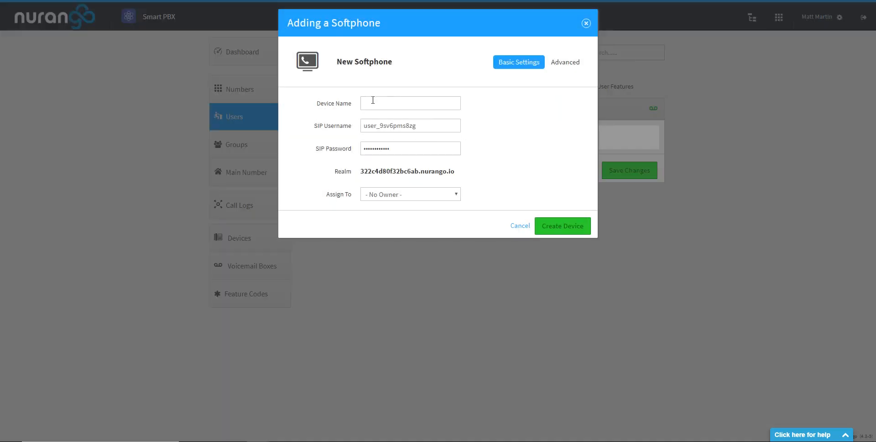
{"action": "left_click", "coordinate": [376, 103]}
{"action": "left_click", "coordinate": [388, 90]}
{"action": "left_click_drag", "start_coordinate": [361, 173], "coordinate": [472, 178]}
{"action": "left_click", "coordinate": [422, 194]}
{"action": "left_click", "coordinate": [413, 214]}
{"action": "left_click", "coordinate": [502, 165]}
{"action": "left_click", "coordinate": [513, 228]}
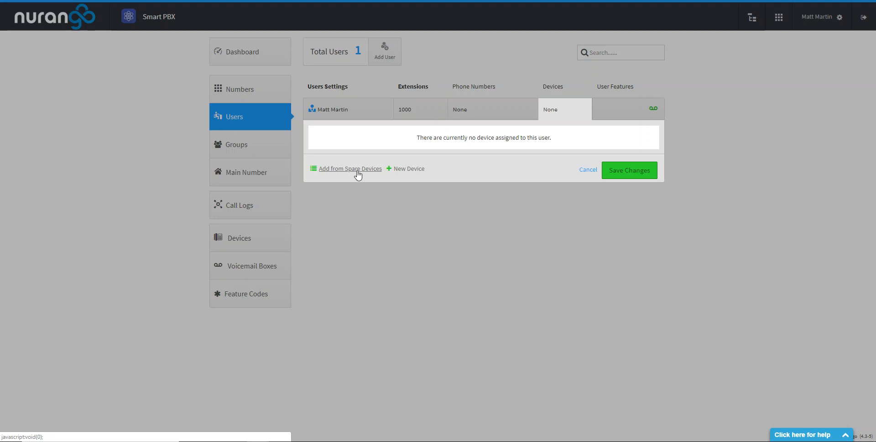
Assign the spare device admin to the existing user and save the changes
{"action": "left_click", "coordinate": [358, 169]}
{"action": "left_click", "coordinate": [317, 83]}
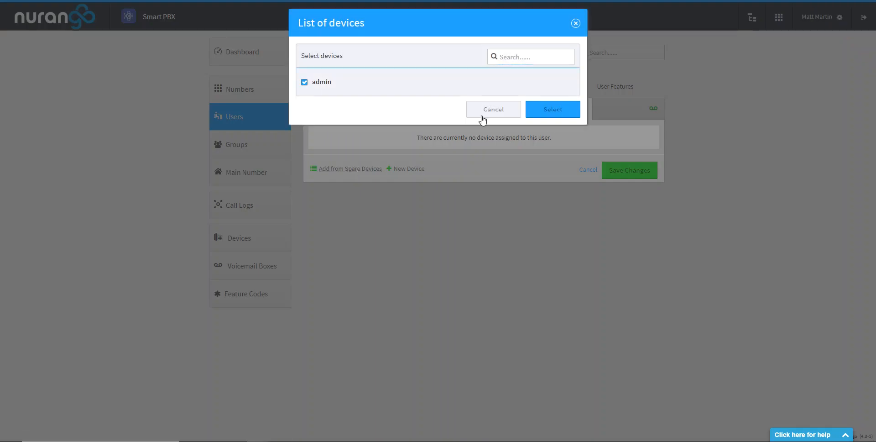
{"action": "left_click", "coordinate": [551, 110]}
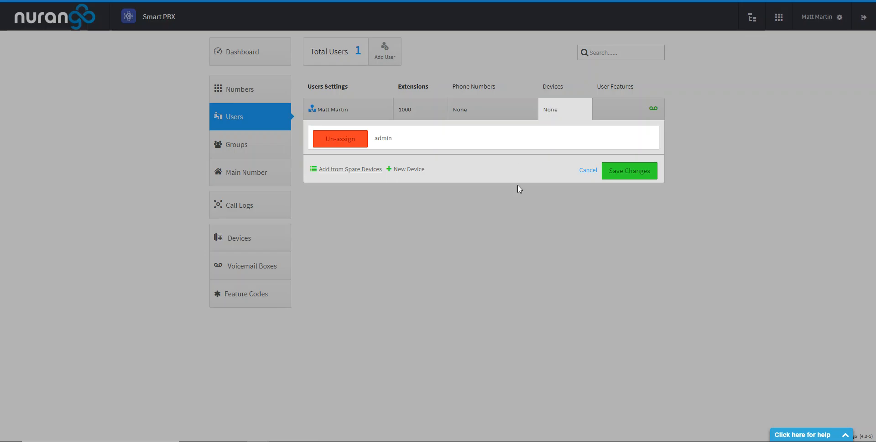
{"action": "left_click", "coordinate": [629, 171]}
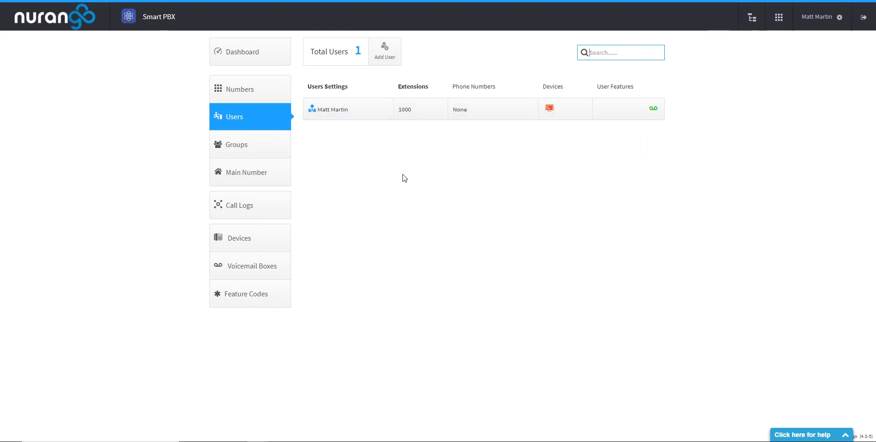
Open the admin softphone from the device list and examine its miscellaneous settings, including the audio encryption option
{"action": "left_click", "coordinate": [267, 240]}
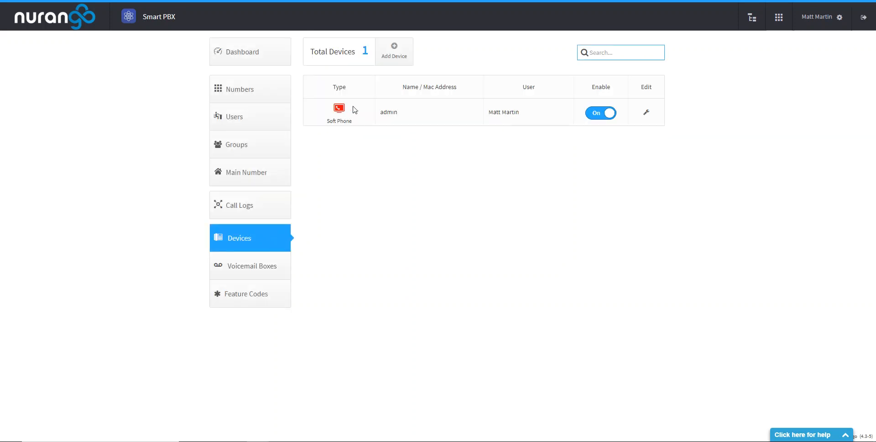
{"action": "left_click", "coordinate": [646, 118]}
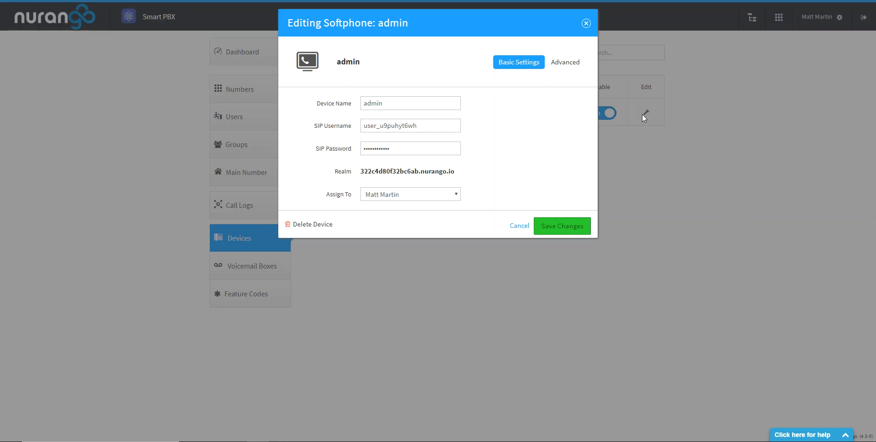
{"action": "left_click", "coordinate": [575, 63]}
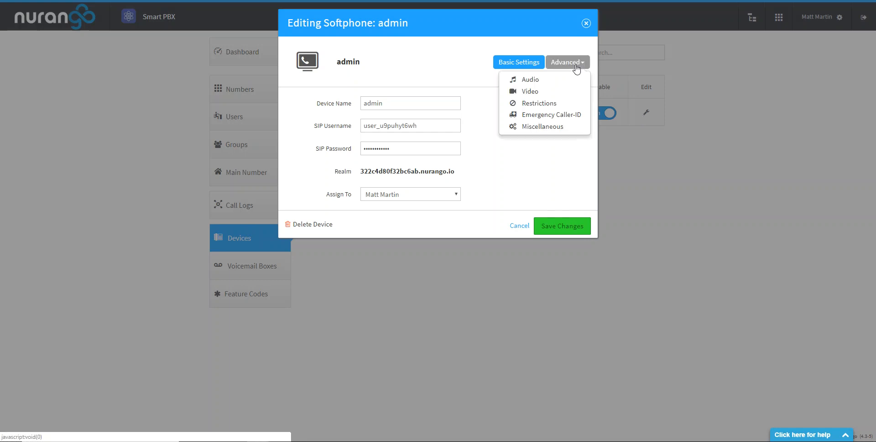
{"action": "left_click", "coordinate": [559, 127]}
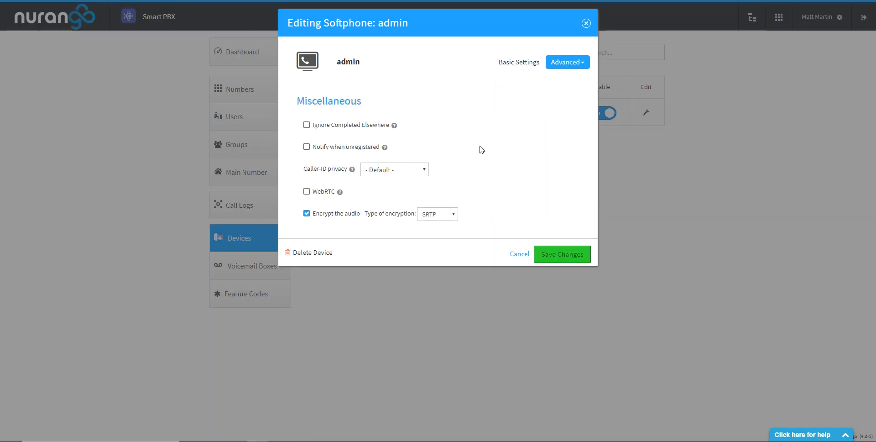
{"action": "left_click", "coordinate": [307, 215]}
{"action": "left_click", "coordinate": [307, 214]}
Review the admin softphone's available and selected audio and video codecs
{"action": "left_click", "coordinate": [566, 64]}
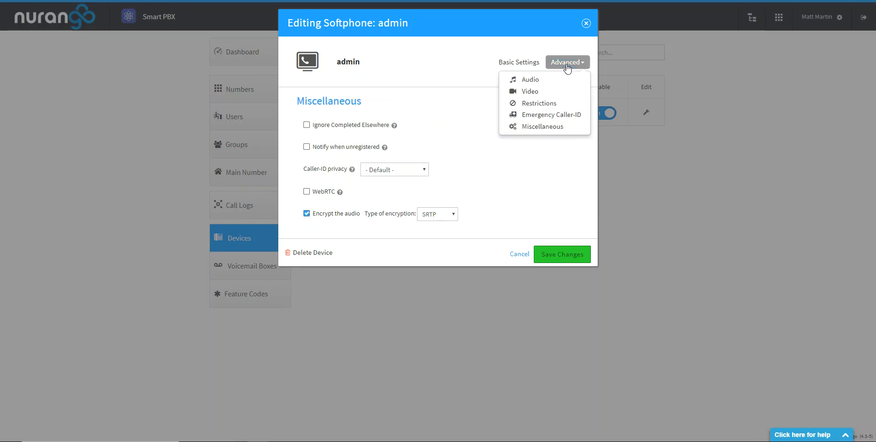
{"action": "left_click", "coordinate": [538, 80]}
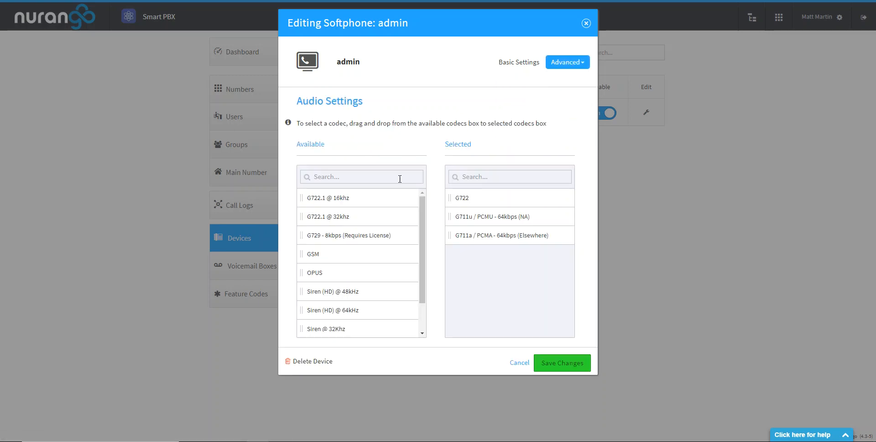
{"action": "mouse_move", "coordinate": [461, 197]}
{"action": "left_mouse_down"}
{"action": "mouse_move", "coordinate": [336, 197]}
{"action": "mouse_move", "coordinate": [318, 214]}
{"action": "mouse_move", "coordinate": [434, 193]}
{"action": "mouse_move", "coordinate": [468, 199]}
{"action": "left_mouse_up"}
{"action": "left_click", "coordinate": [566, 66]}
{"action": "left_click", "coordinate": [549, 91]}
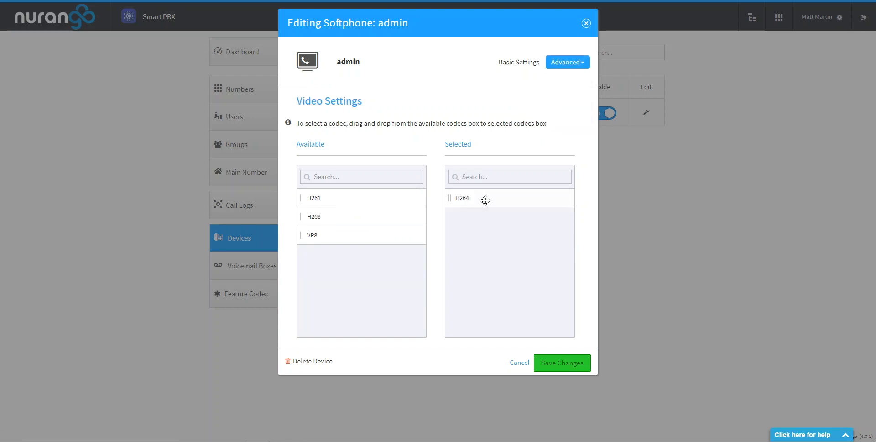
Review the admin softphone's call restrictions and save the device settings
{"action": "left_click", "coordinate": [574, 66]}
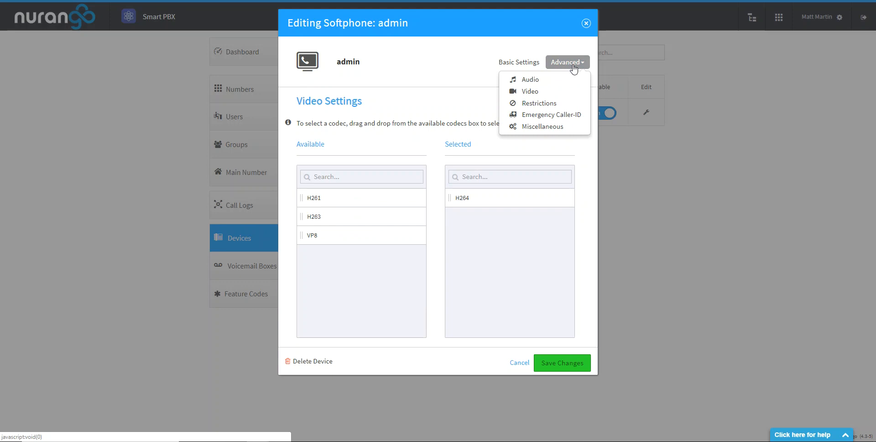
{"action": "left_click", "coordinate": [553, 104]}
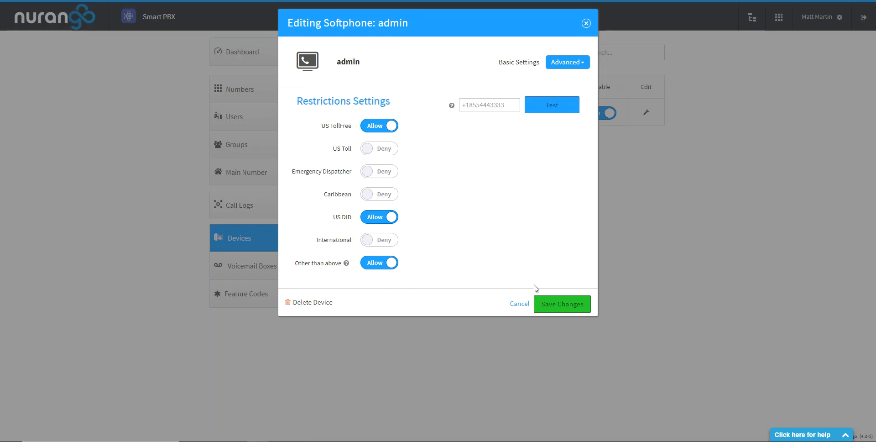
{"action": "left_click", "coordinate": [562, 309]}
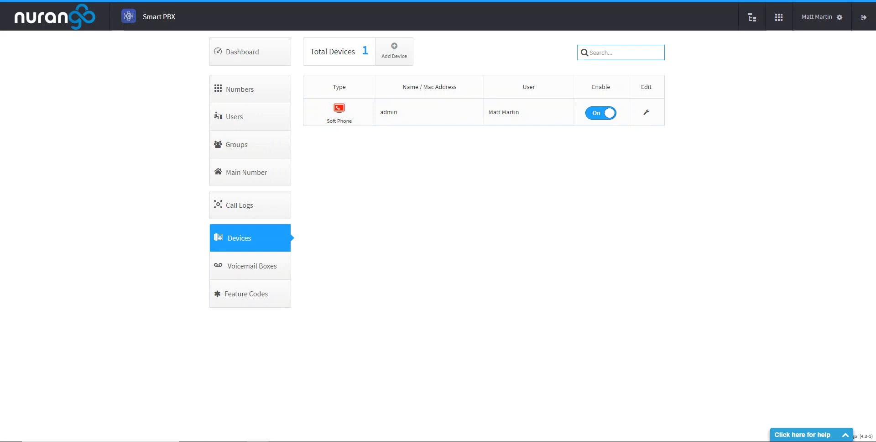
Switch to the nurango knowledge base and read the X-Lite guide under Desktop Softphone Configs
{"action": "key", "text": "ctrl+shift+Tab"}
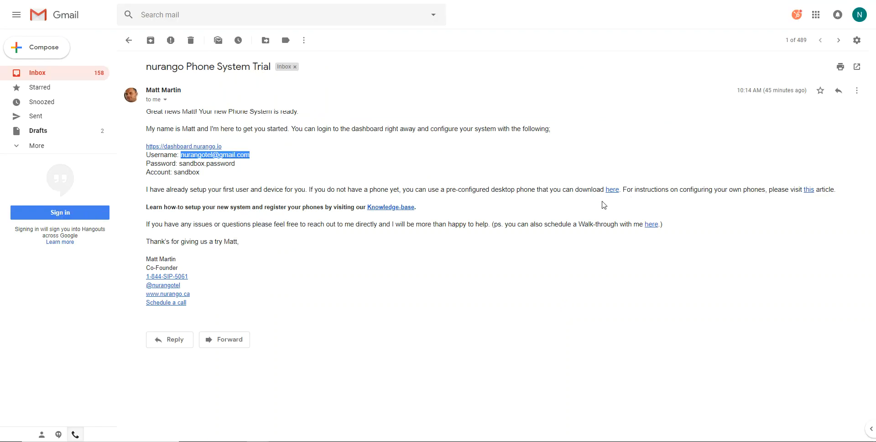
{"action": "left_click", "coordinate": [581, 208]}
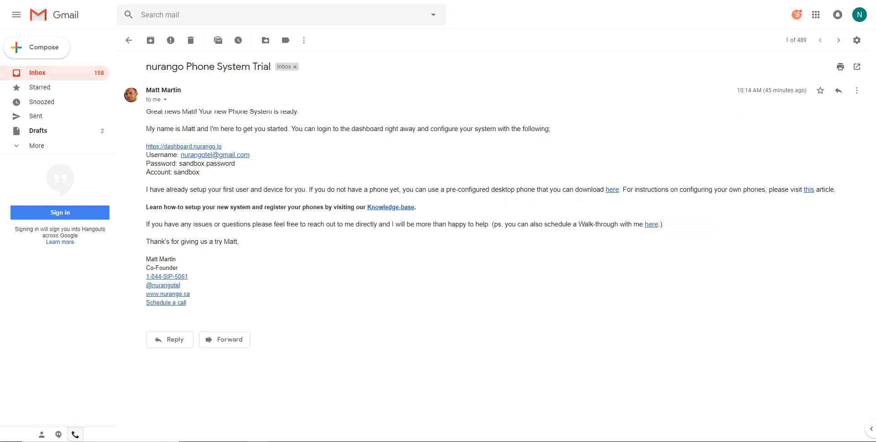
{"action": "key", "text": "ctrl+Tab"}
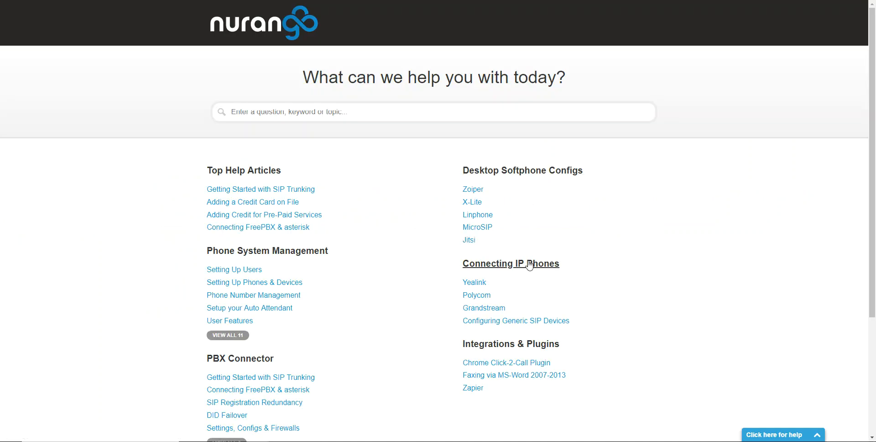
{"action": "left_click", "coordinate": [530, 173]}
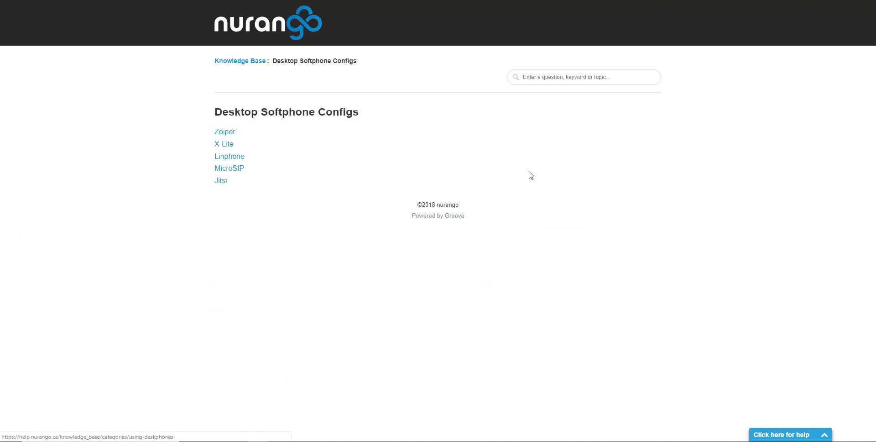
{"action": "left_click", "coordinate": [228, 150]}
{"action": "scroll", "coordinate": [118, 150], "scroll_direction": "down", "scroll_amount": 6}
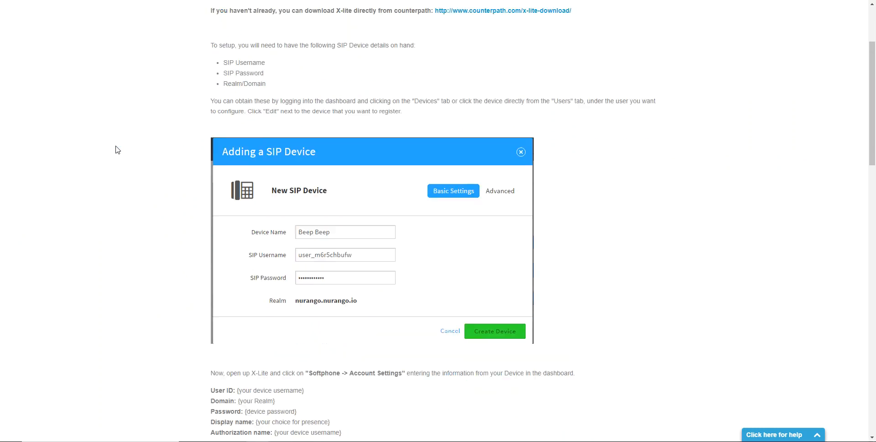
{"action": "scroll", "coordinate": [118, 150], "scroll_direction": "down", "scroll_amount": 15}
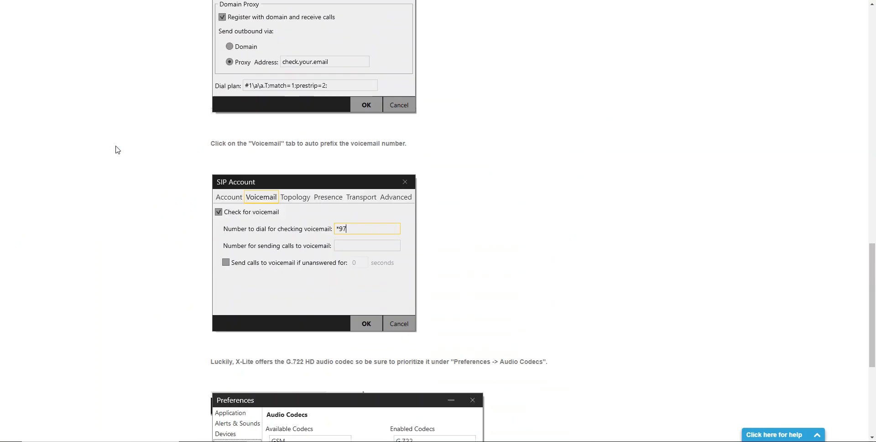
{"action": "scroll", "coordinate": [118, 149], "scroll_direction": "up", "scroll_amount": 20}
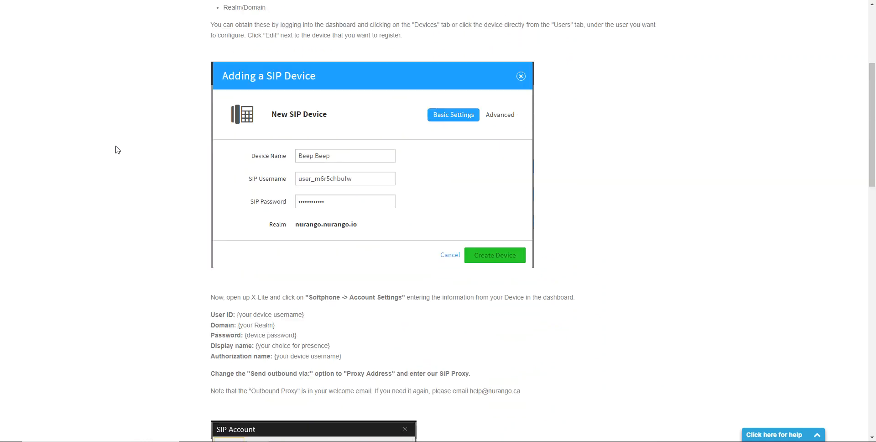
{"action": "key", "text": "alt+Left"}
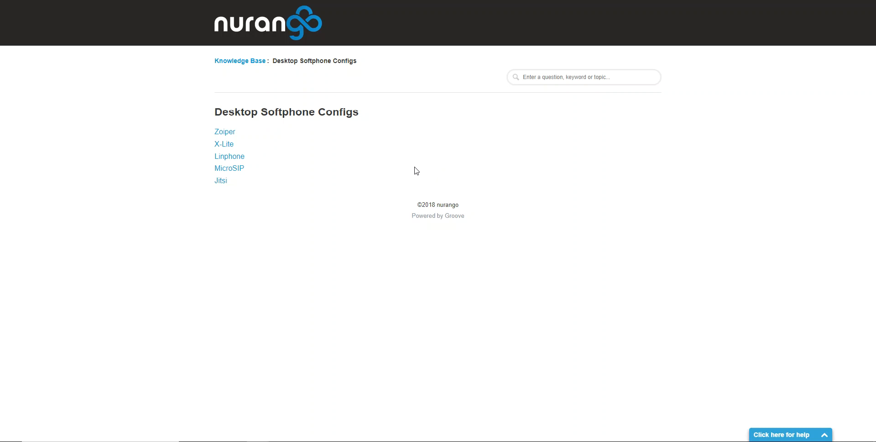
Return to the trial email in Gmail and open the linked pre-configured phone download page at its SIP credentials form
{"action": "left_click", "coordinate": [118, 0]}
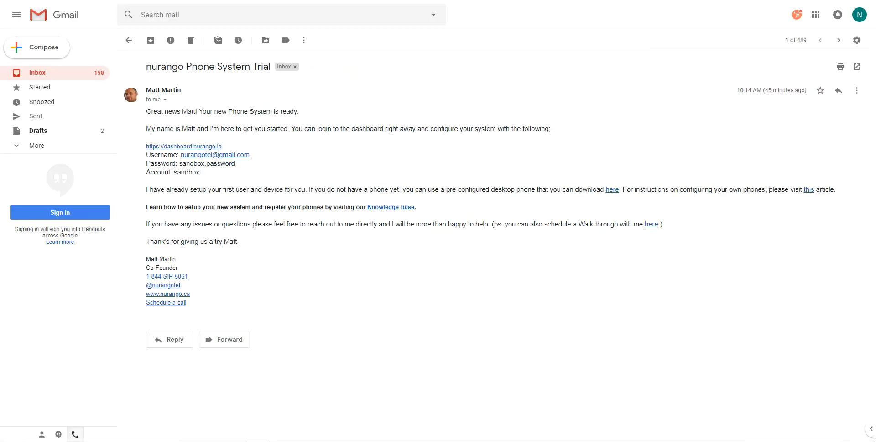
{"action": "left_click", "coordinate": [610, 191]}
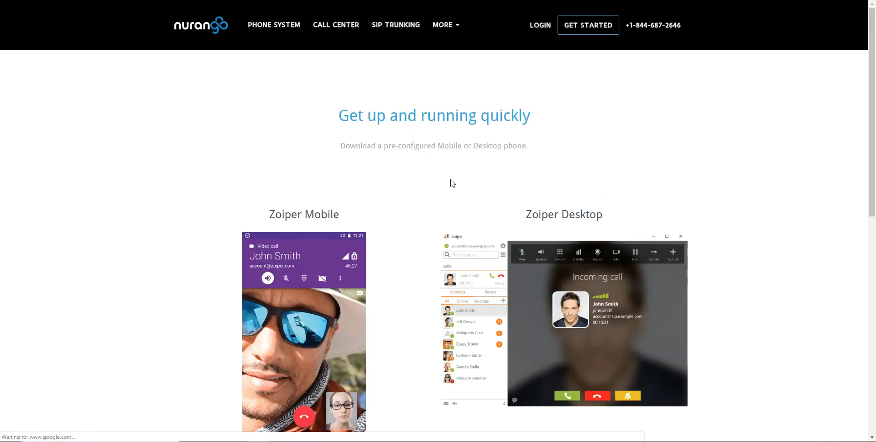
{"action": "scroll", "coordinate": [411, 182], "scroll_direction": "down", "scroll_amount": 6}
{"action": "scroll", "coordinate": [410, 182], "scroll_direction": "down", "scroll_amount": 2}
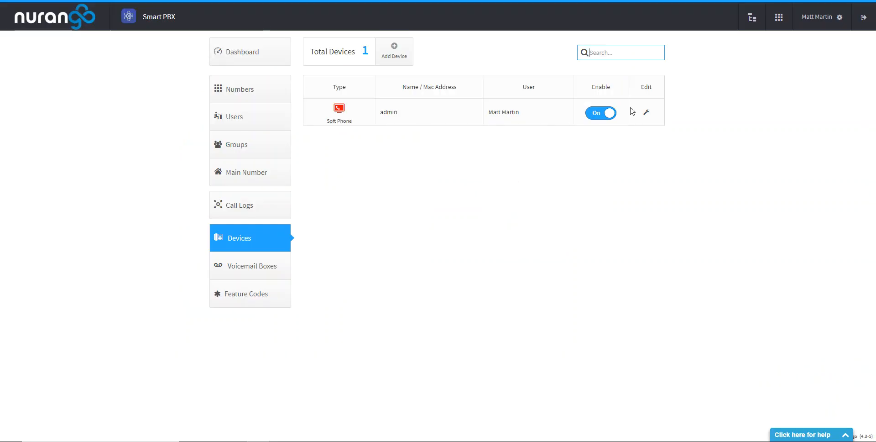
Copy the admin softphone's SIP username from its Smart PBX device settings into the download form's SIP username field
{"action": "left_click", "coordinate": [646, 113]}
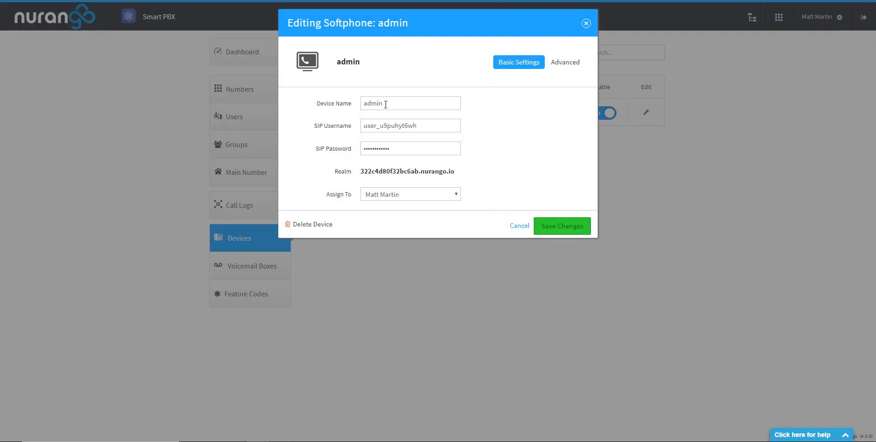
{"action": "double_click", "coordinate": [409, 126]}
{"action": "key", "text": "ctrl+c"}
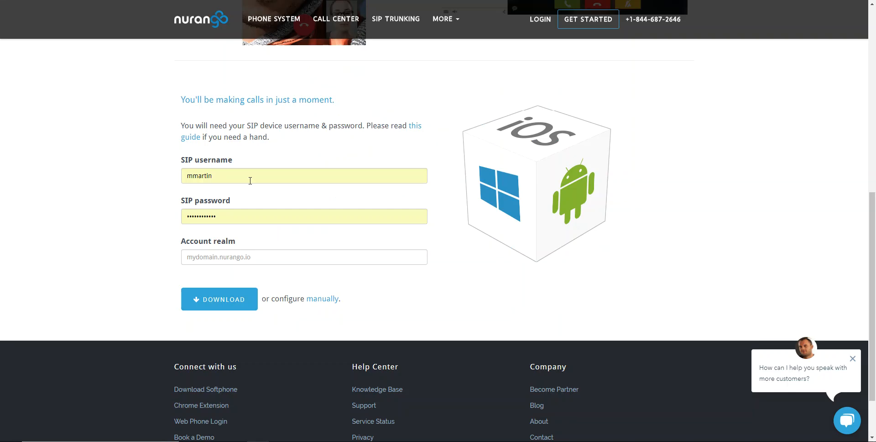
{"action": "left_click", "coordinate": [250, 180]}
{"action": "double_click", "coordinate": [196, 170]}
{"action": "key", "text": "ctrl+v"}
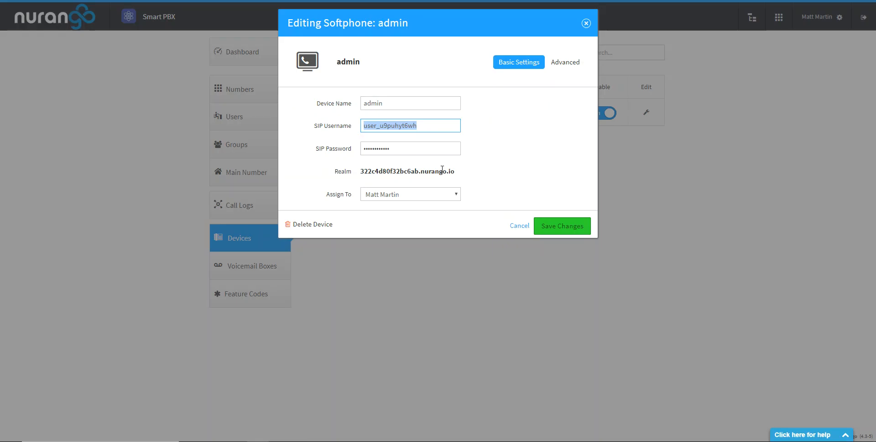
Transfer the admin softphone's SIP password from its device settings into the download form's SIP password field
{"action": "left_click", "coordinate": [430, 150]}
{"action": "key", "text": "ctrl+v"}
{"action": "double_click", "coordinate": [376, 148]}
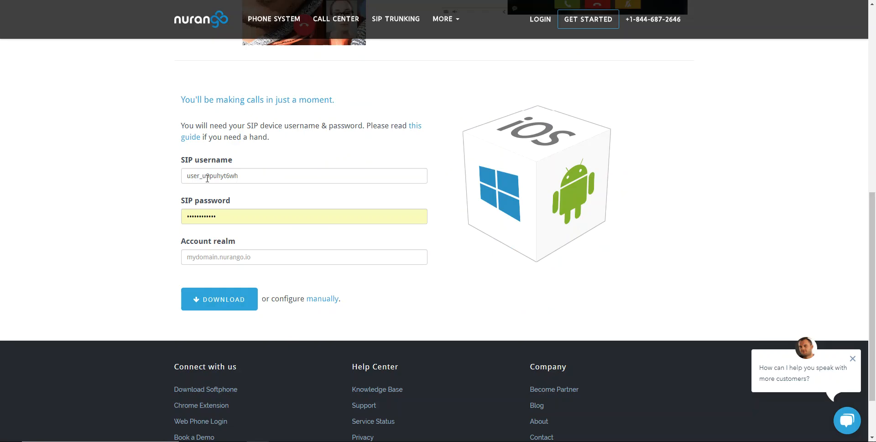
{"action": "left_click", "coordinate": [201, 216]}
{"action": "key", "text": "ctrl+v"}
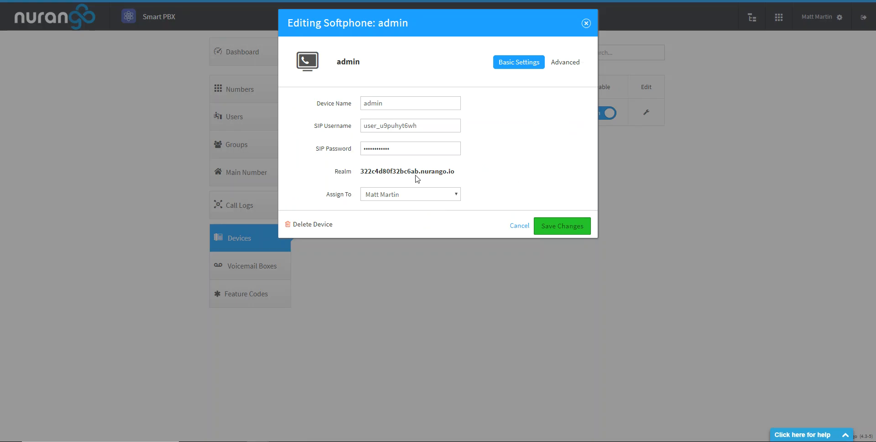
Copy the device's realm into the download form's account realm field and request the pre-configured Zoiper download
{"action": "left_click_drag", "start_coordinate": [461, 174], "coordinate": [363, 173]}
{"action": "key", "text": "ctrl+c"}
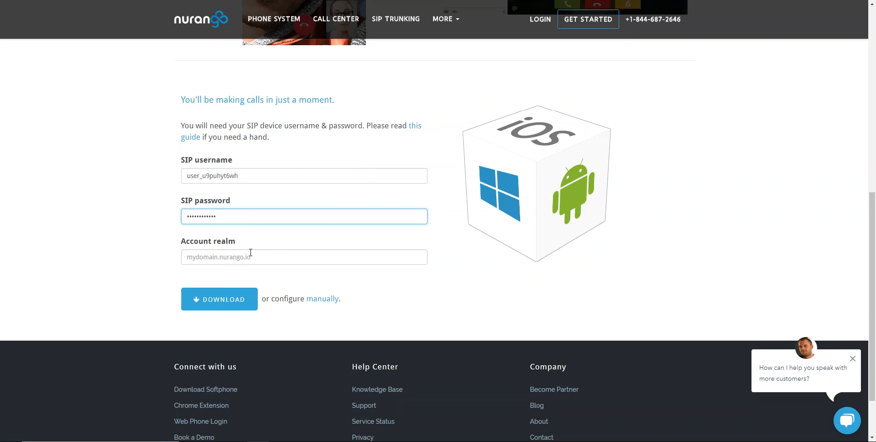
{"action": "left_click", "coordinate": [249, 252]}
{"action": "key", "text": "ctrl+v"}
{"action": "left_click", "coordinate": [139, 256]}
{"action": "left_click", "coordinate": [210, 305]}
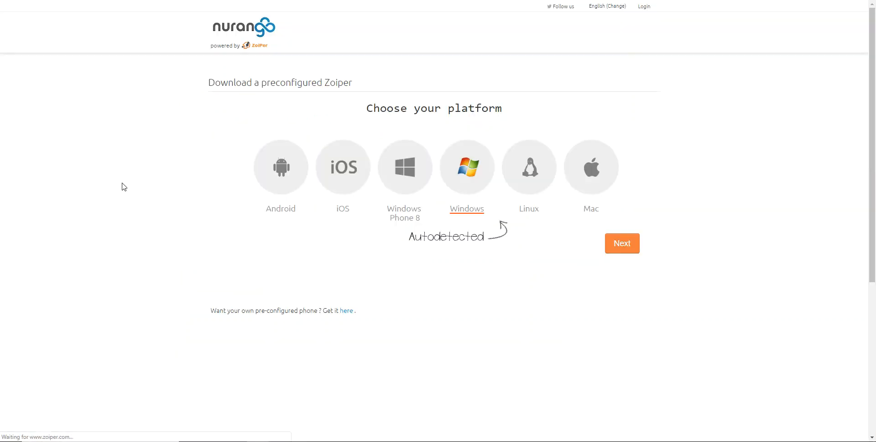
{"action": "left_click", "coordinate": [693, 156]}
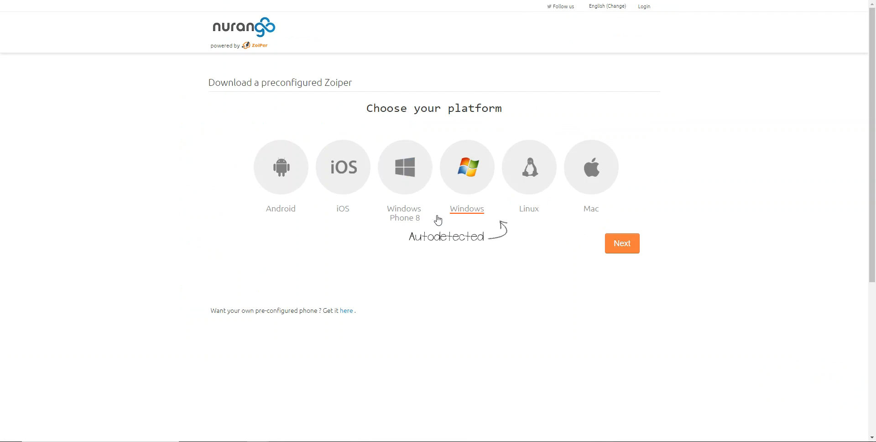
Choose the Windows platform and the free Community version to start downloading the pre-configured Zoiper
{"action": "left_click", "coordinate": [616, 242]}
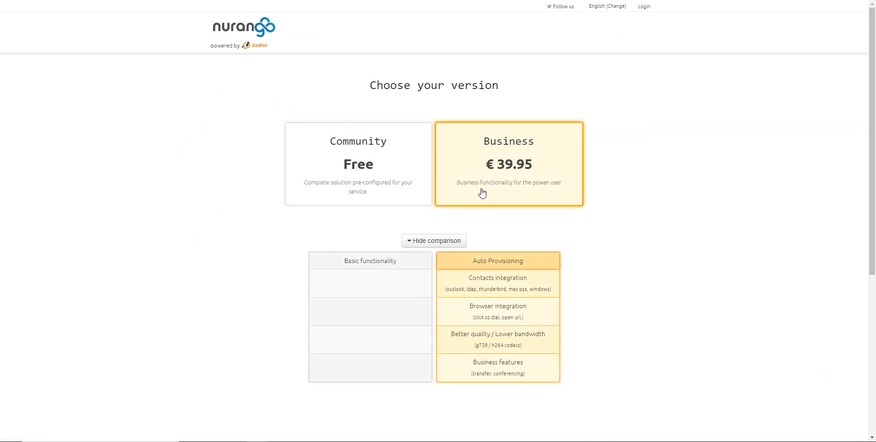
{"action": "left_click", "coordinate": [359, 167]}
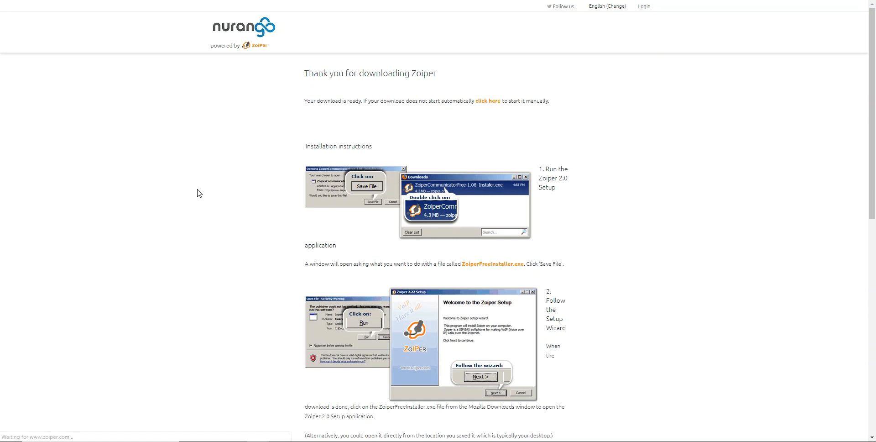
{"action": "left_click", "coordinate": [206, 173]}
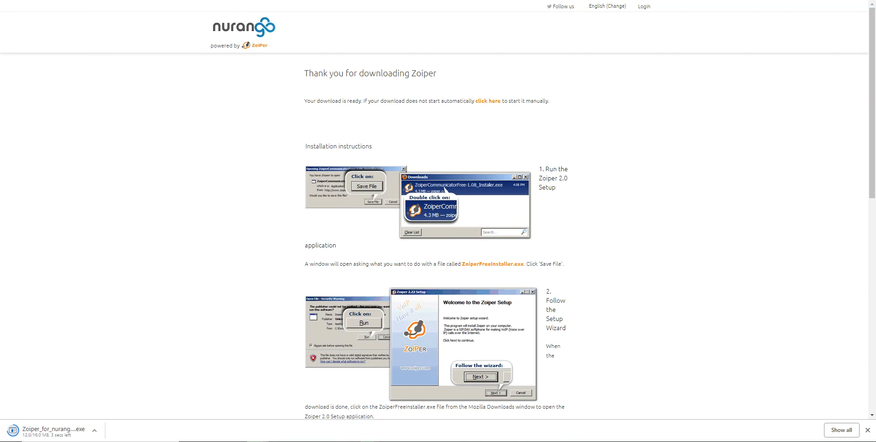
Return to the Smart PBX device list while the Zoiper installer downloads
{"action": "key", "text": "ctrl+shift+Tab"}
{"action": "left_click", "coordinate": [518, 227]}
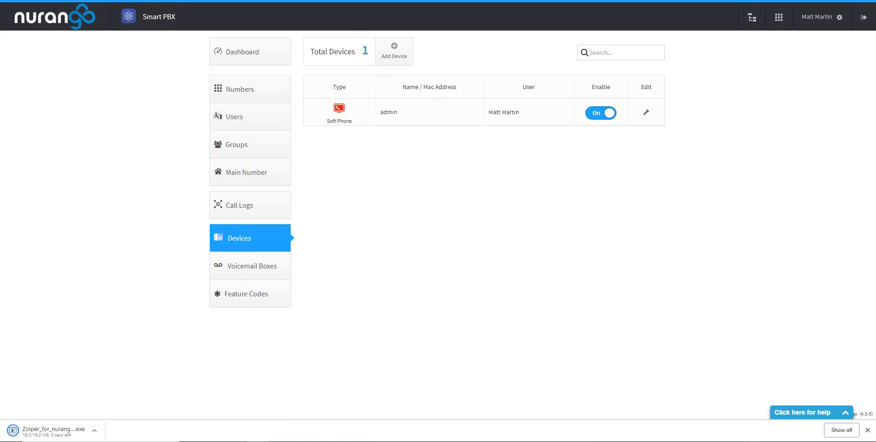
{"action": "left_click", "coordinate": [753, 441]}
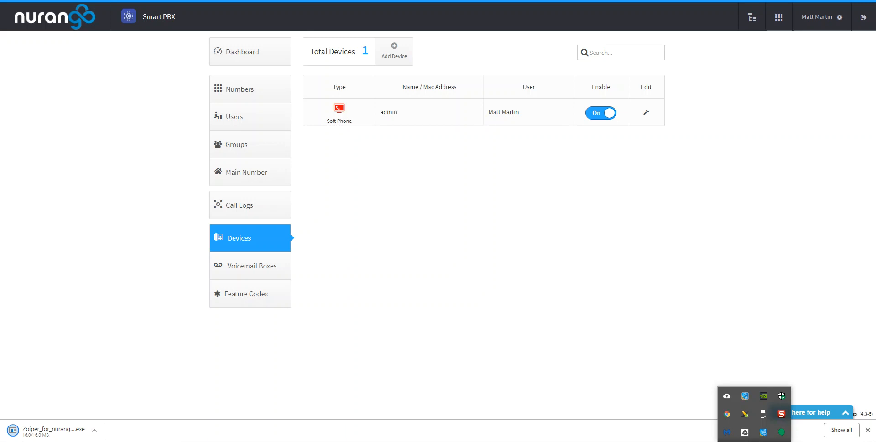
{"action": "left_click", "coordinate": [632, 437]}
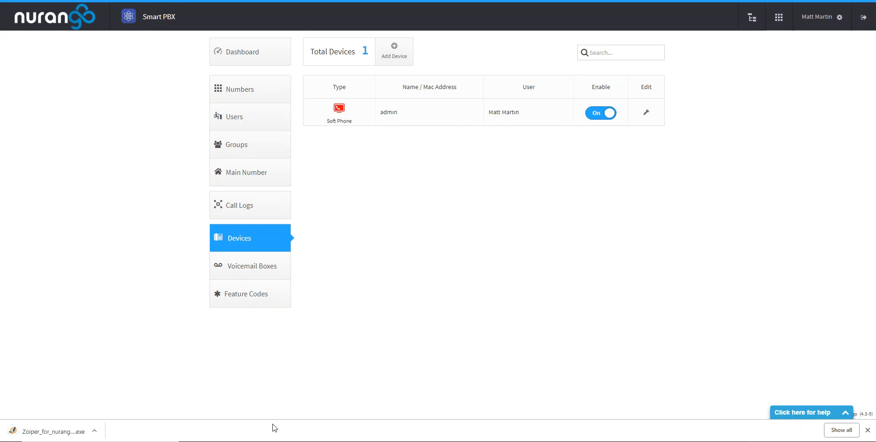
Run the downloaded Zoiper installer, and launch the installed Zoiper softphone over the device list
{"action": "left_click", "coordinate": [54, 430]}
{"action": "key", "text": "super"}
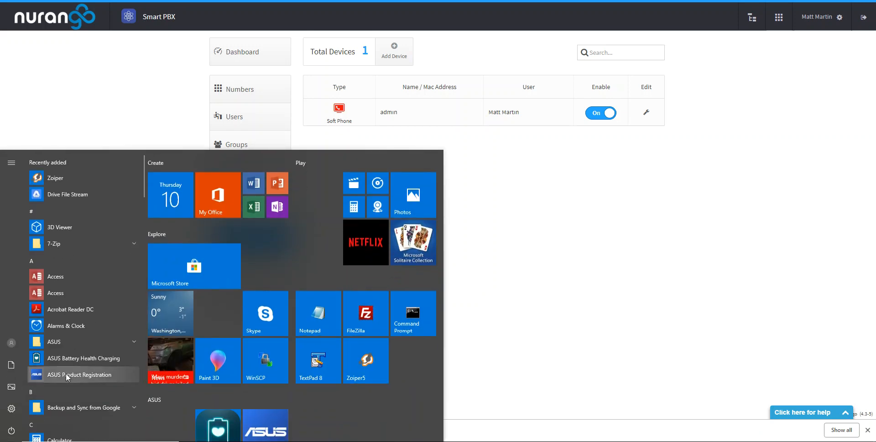
{"action": "scroll", "coordinate": [94, 365], "scroll_direction": "down", "scroll_amount": 5}
{"action": "scroll", "coordinate": [96, 386], "scroll_direction": "down", "scroll_amount": 15}
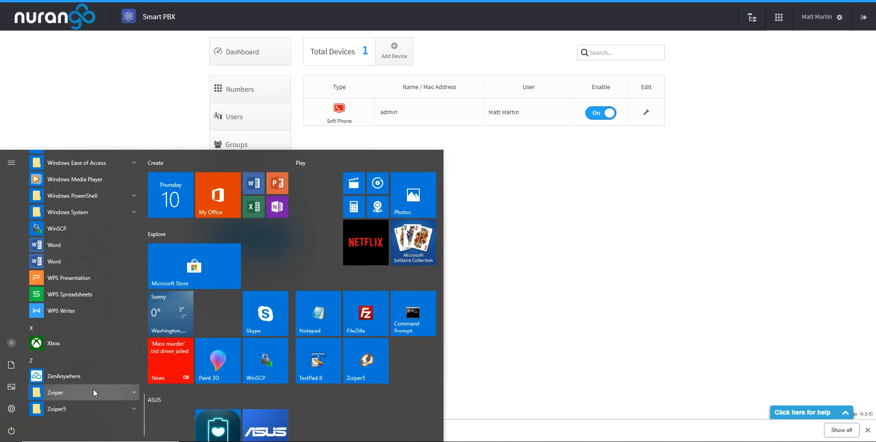
{"action": "left_click", "coordinate": [93, 389]}
{"action": "left_click", "coordinate": [73, 410]}
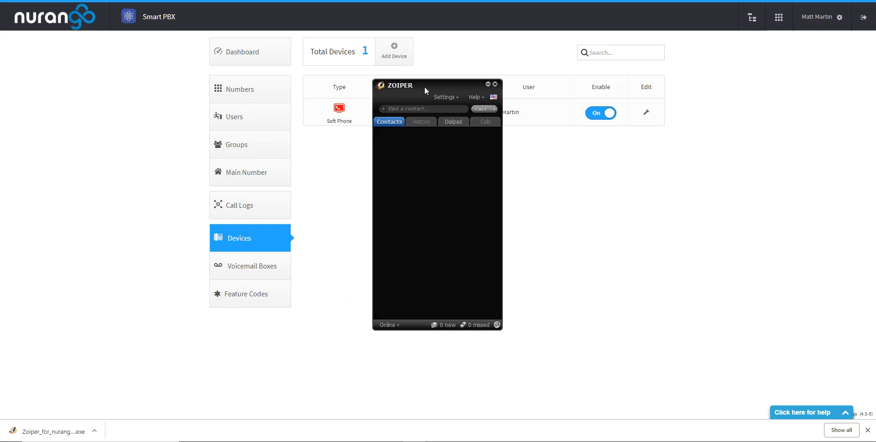
{"action": "left_click_drag", "start_coordinate": [424, 86], "coordinate": [423, 116]}
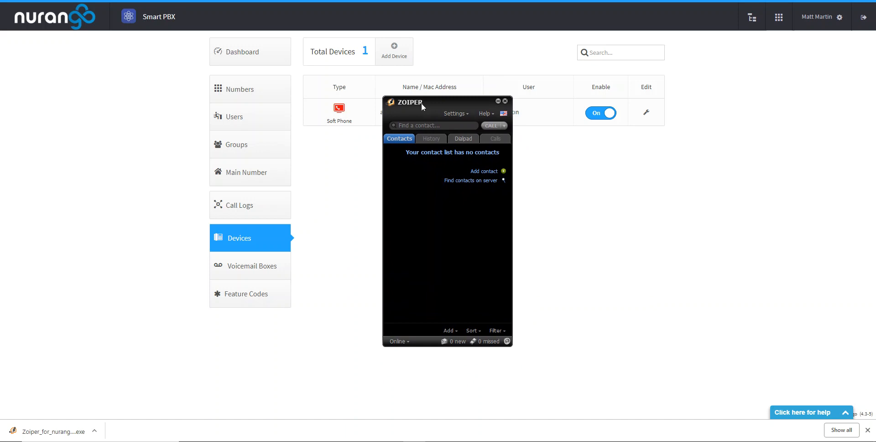
Reload the device list to check the softphone's registration status, and view the device status in the Users list
{"action": "left_click", "coordinate": [266, 239]}
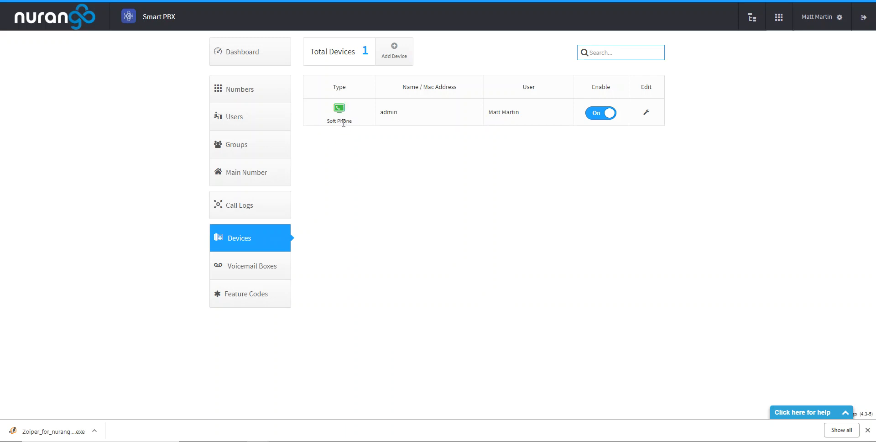
{"action": "left_click", "coordinate": [233, 118]}
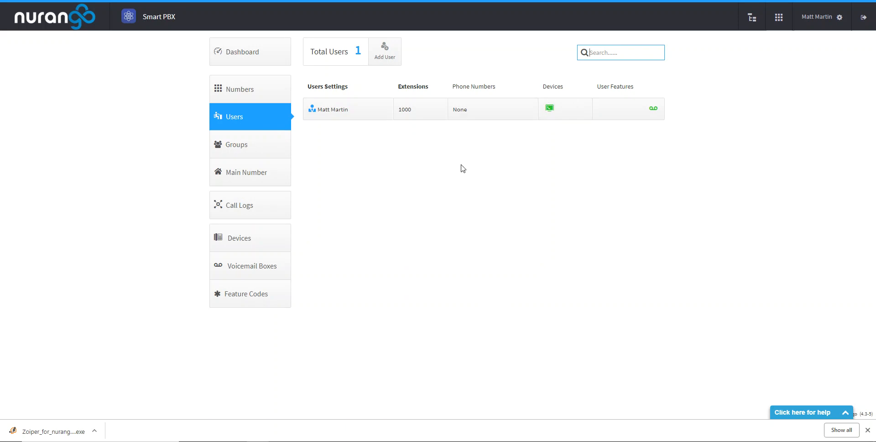
Set the nurango SIP account in Zoiper's advanced preferences to TLS with SDES SRTP, save, and minimize Zoiper
{"action": "left_click", "coordinate": [420, 441]}
{"action": "left_click_drag", "start_coordinate": [428, 104], "coordinate": [475, 117]}
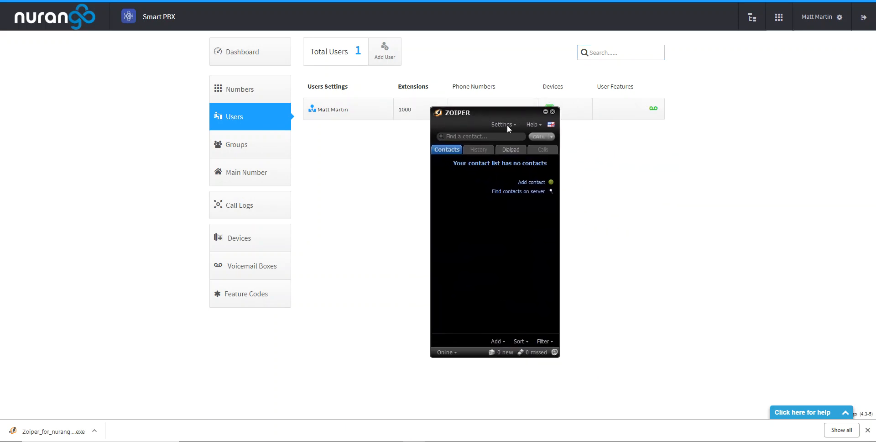
{"action": "left_click", "coordinate": [506, 125]}
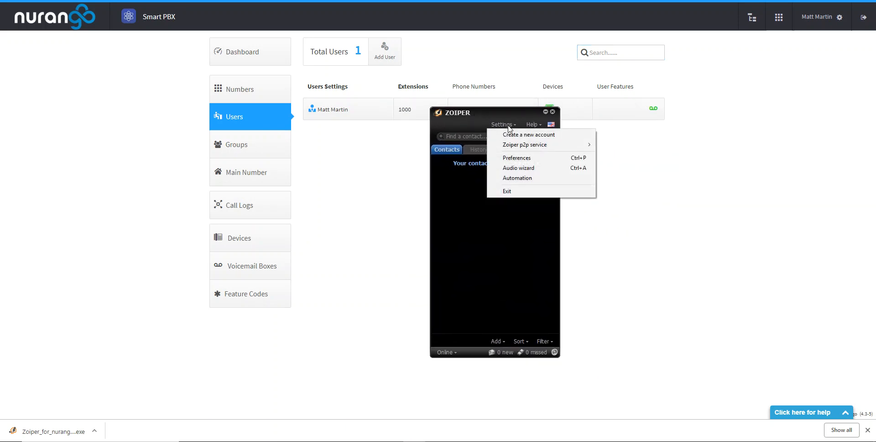
{"action": "left_click", "coordinate": [518, 159]}
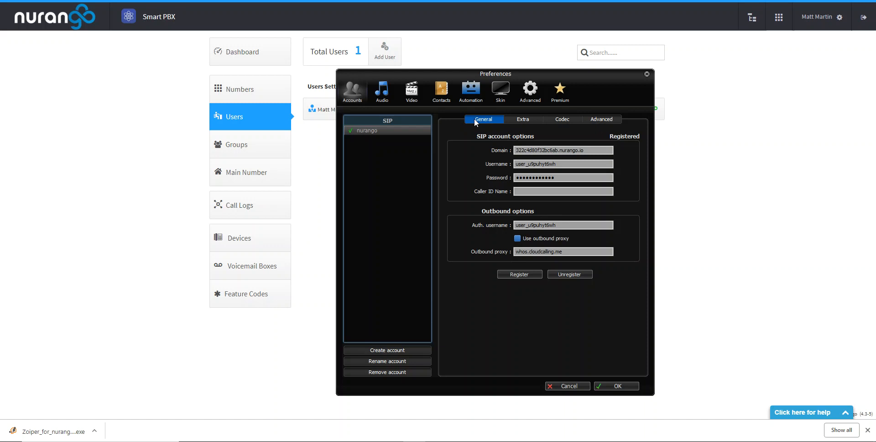
{"action": "left_click", "coordinate": [606, 120]}
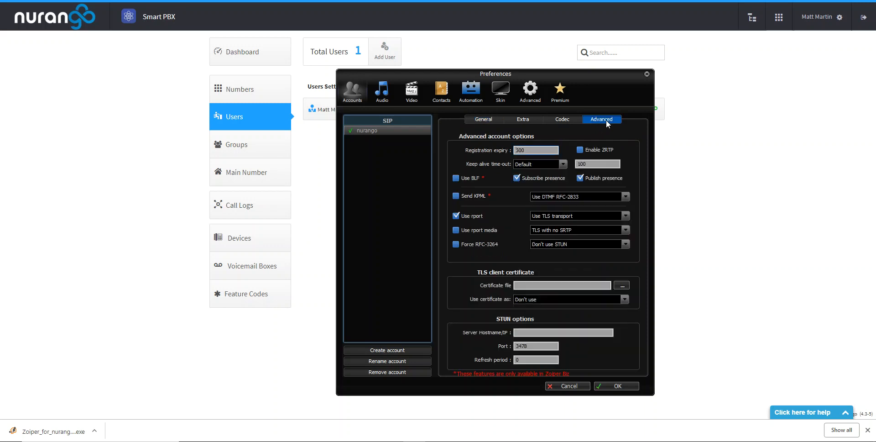
{"action": "left_click", "coordinate": [559, 231]}
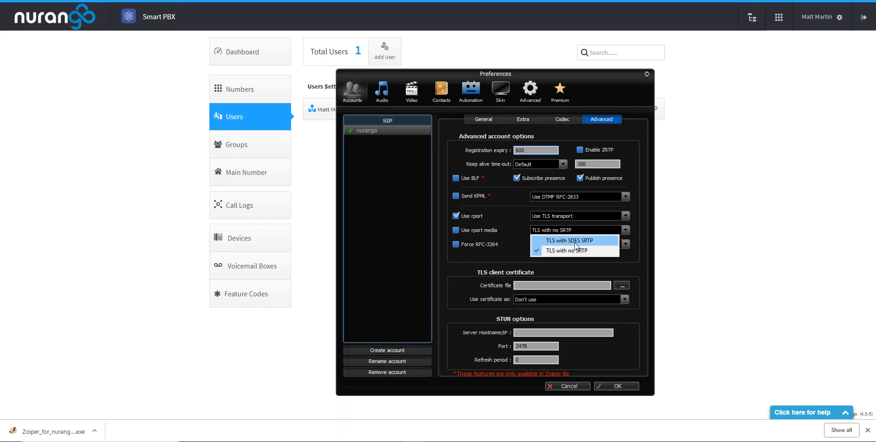
{"action": "left_click", "coordinate": [573, 242]}
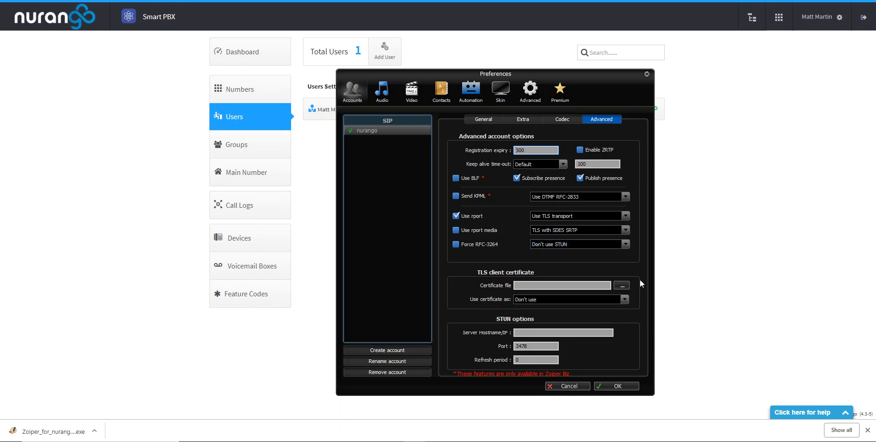
{"action": "left_click", "coordinate": [612, 386]}
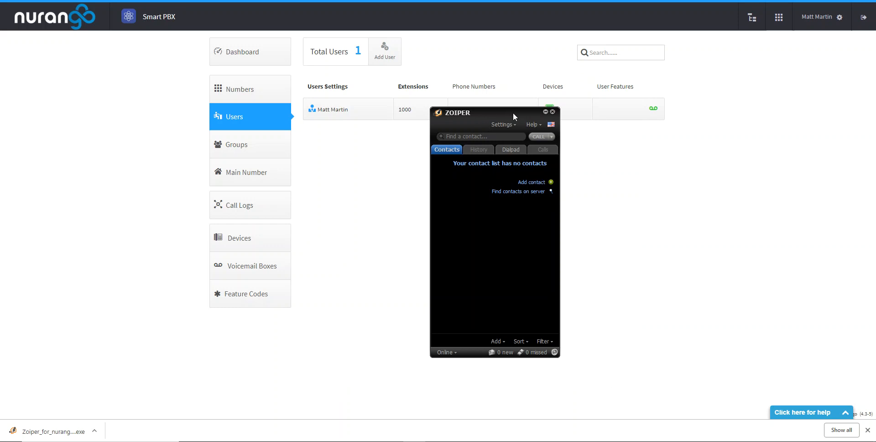
{"action": "left_click", "coordinate": [545, 112]}
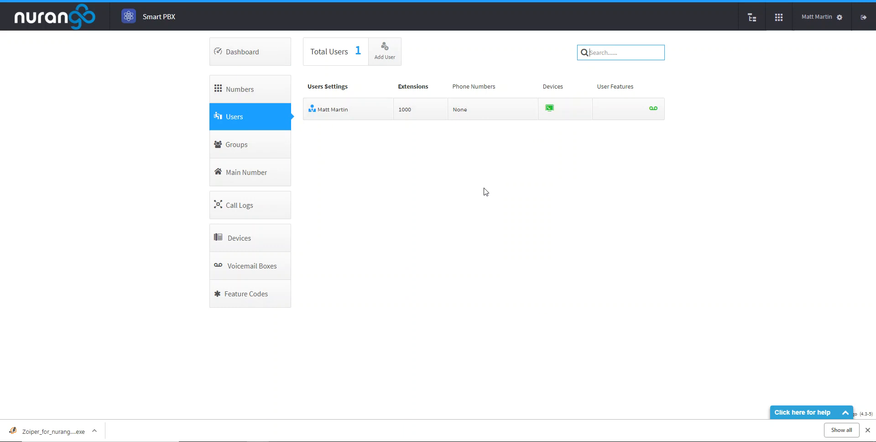
Check the user's phone number assignment options without changing them, and open the main number setup from the dashboard alert
{"action": "left_click", "coordinate": [486, 120]}
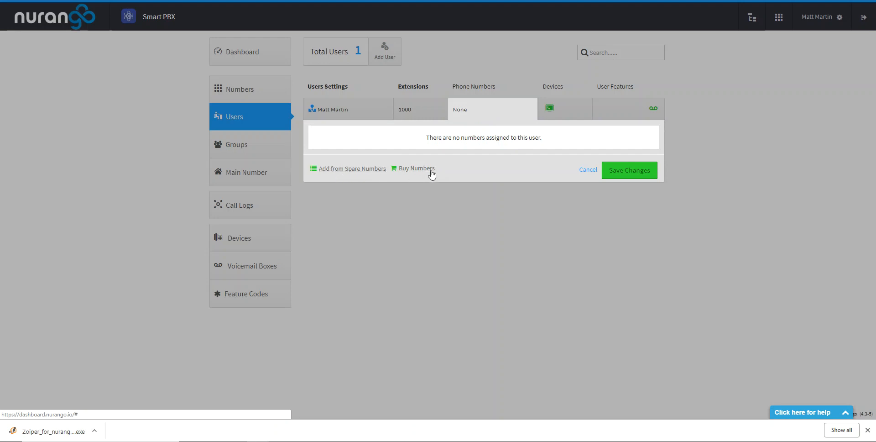
{"action": "left_click", "coordinate": [587, 171]}
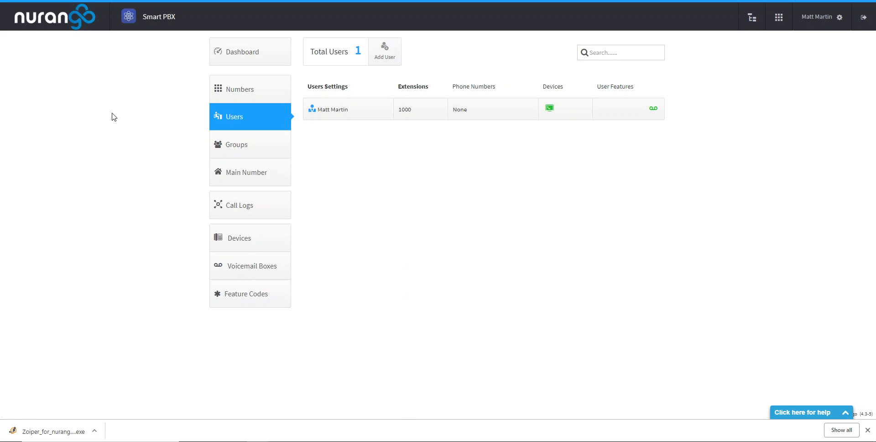
{"action": "left_click", "coordinate": [243, 59]}
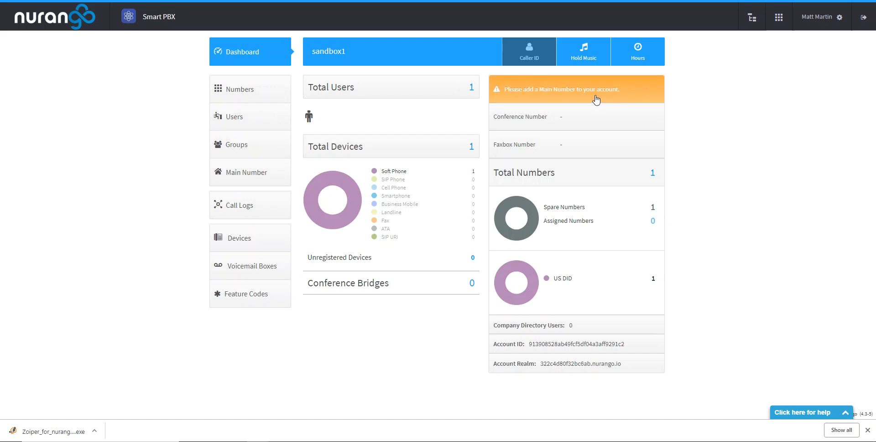
{"action": "left_click", "coordinate": [633, 95]}
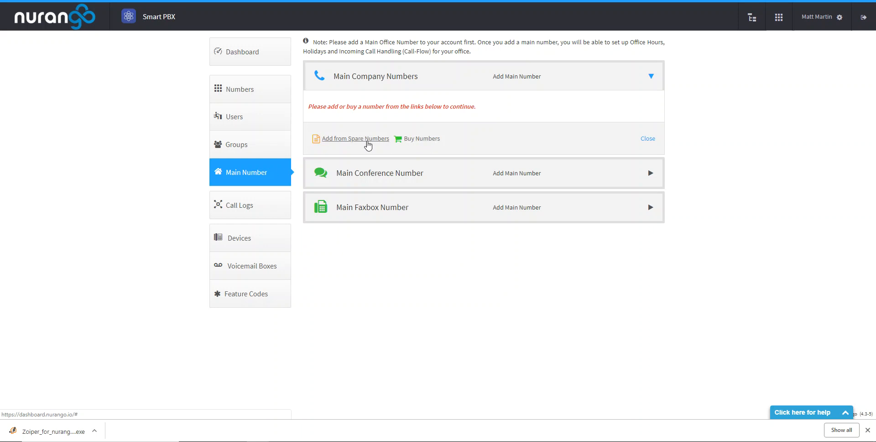
Search local United States numbers by area code 438, add the first result to the cart, and close without buying
{"action": "left_click", "coordinate": [434, 143]}
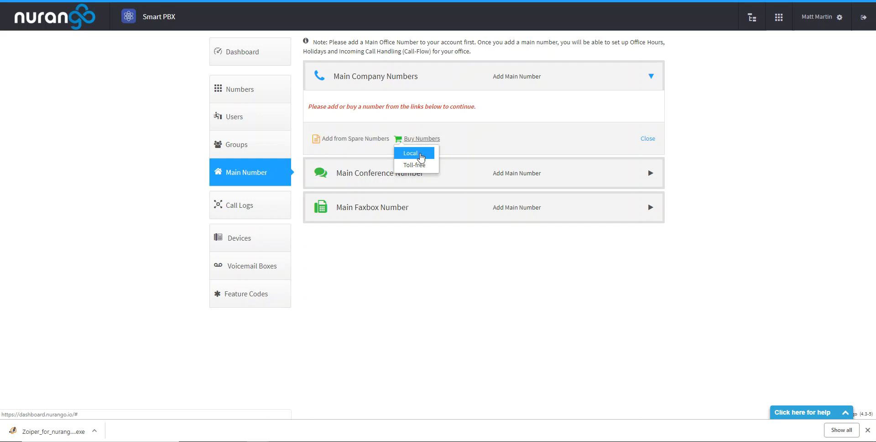
{"action": "left_click", "coordinate": [421, 154]}
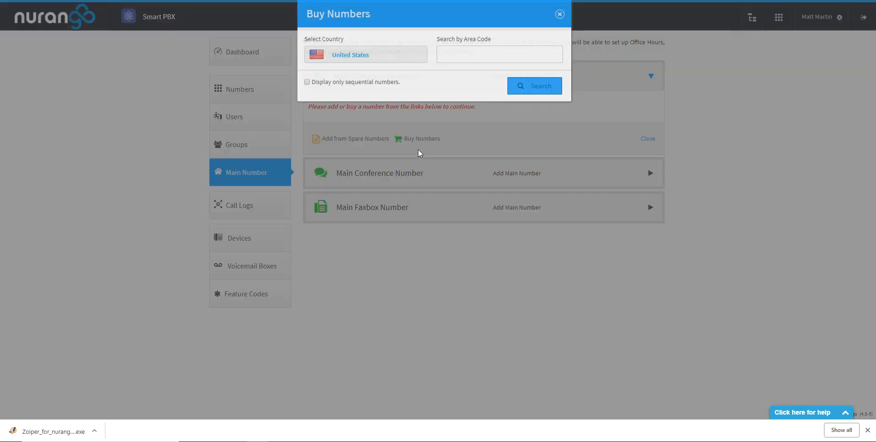
{"action": "left_click", "coordinate": [464, 55]}
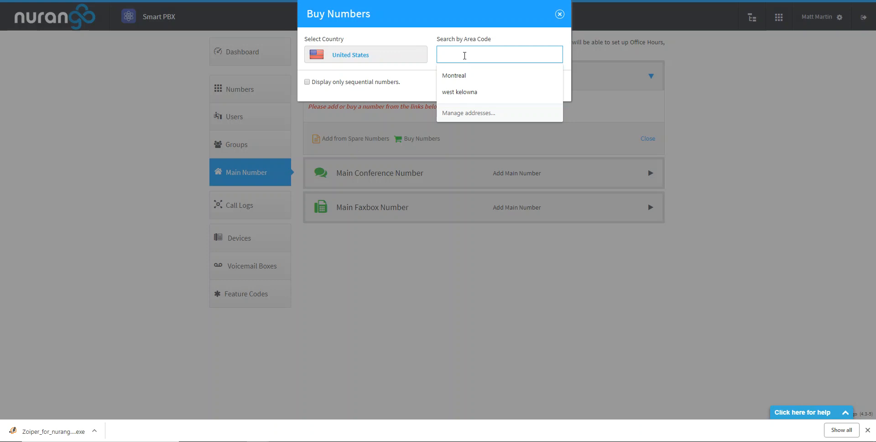
{"action": "left_click", "coordinate": [467, 35]}
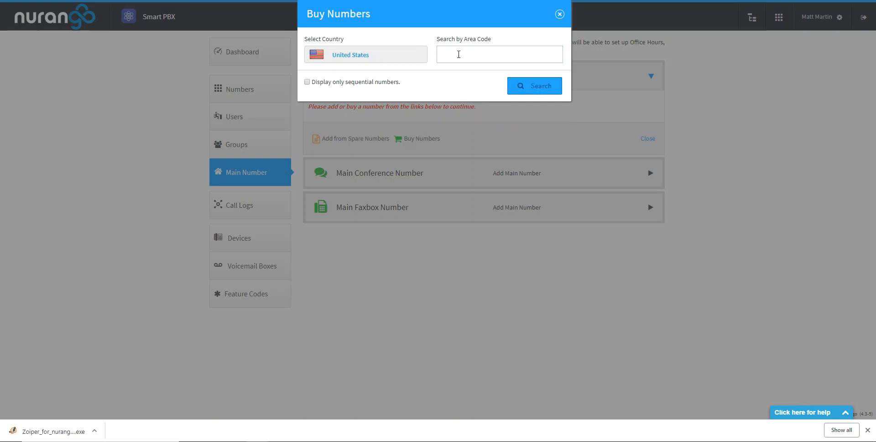
{"action": "left_click", "coordinate": [459, 54]}
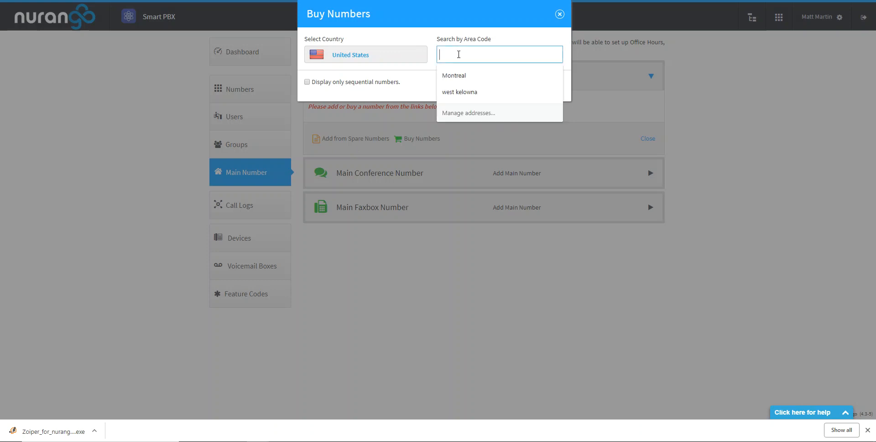
{"action": "type", "text": "438"}
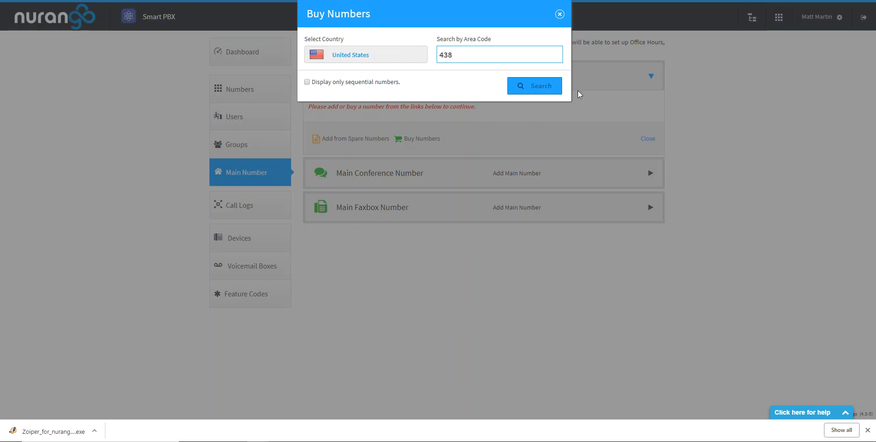
{"action": "left_click", "coordinate": [535, 88]}
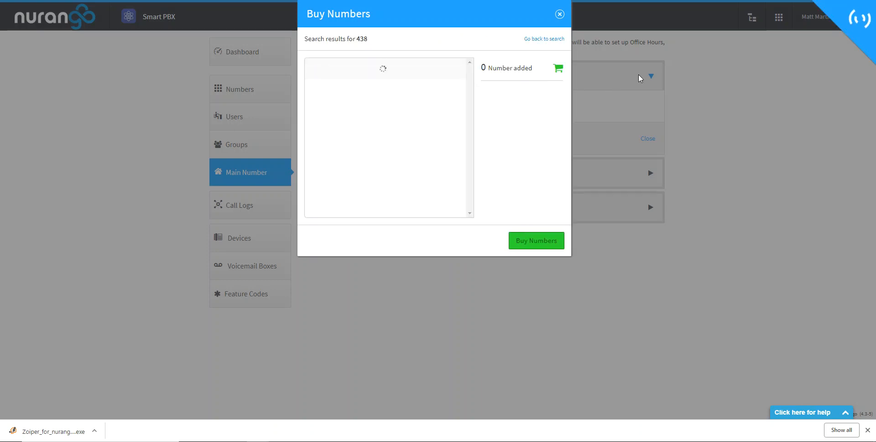
{"action": "left_click", "coordinate": [329, 72]}
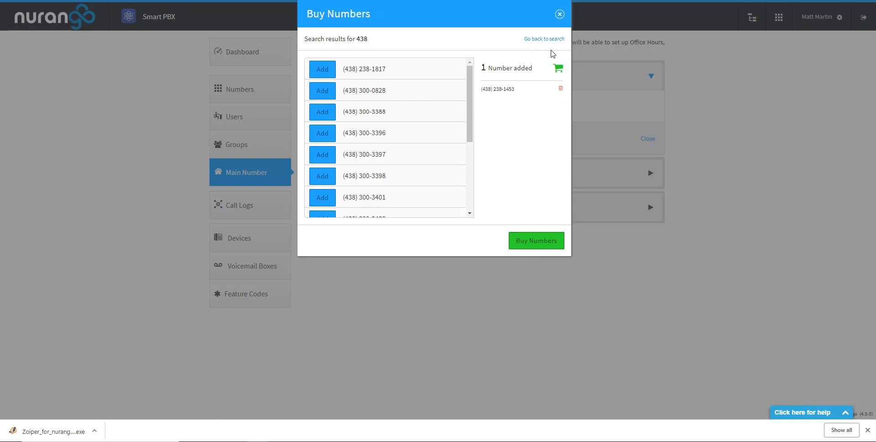
{"action": "left_click", "coordinate": [559, 15]}
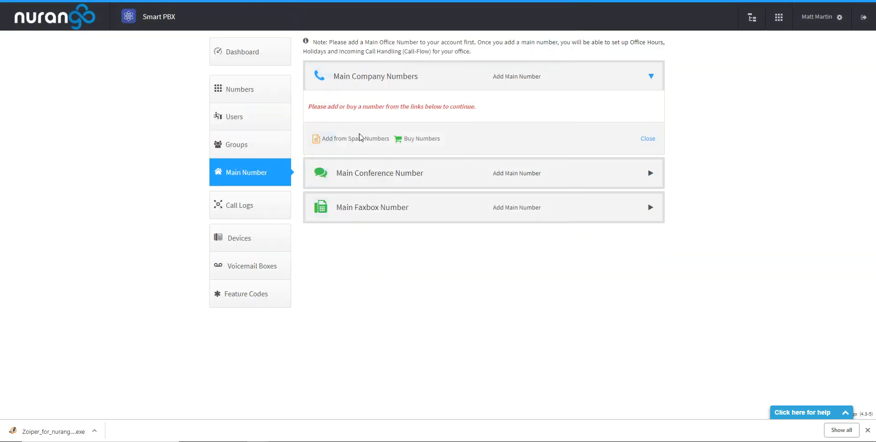
Assign the available spare number as the main company number
{"action": "left_click", "coordinate": [352, 144]}
{"action": "left_click", "coordinate": [305, 85]}
{"action": "left_click", "coordinate": [553, 112]}
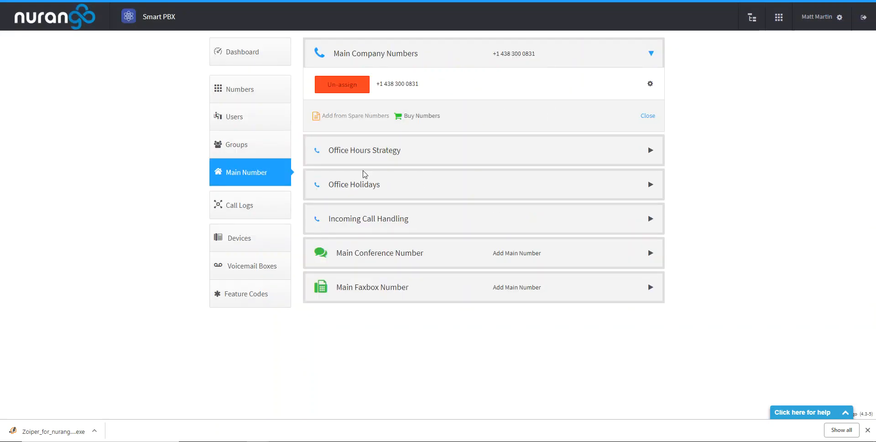
Open the open-hours Virtual Receptionist from Incoming Call Handling and check the key choices for its first menu route
{"action": "left_click", "coordinate": [371, 221]}
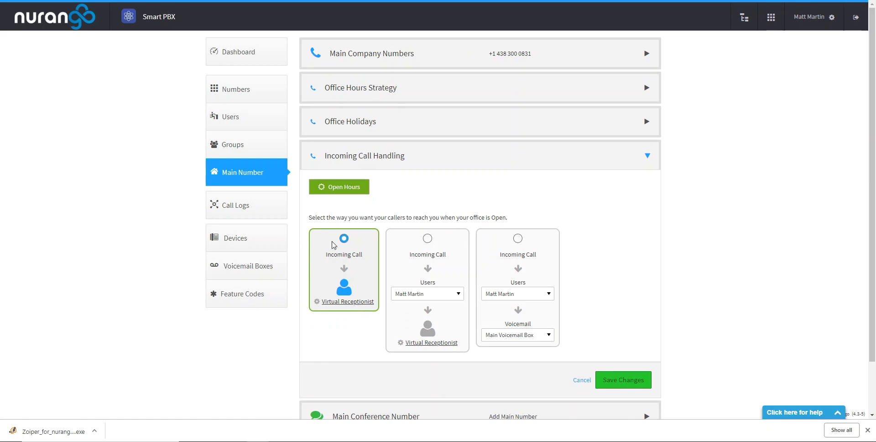
{"action": "left_click", "coordinate": [352, 303]}
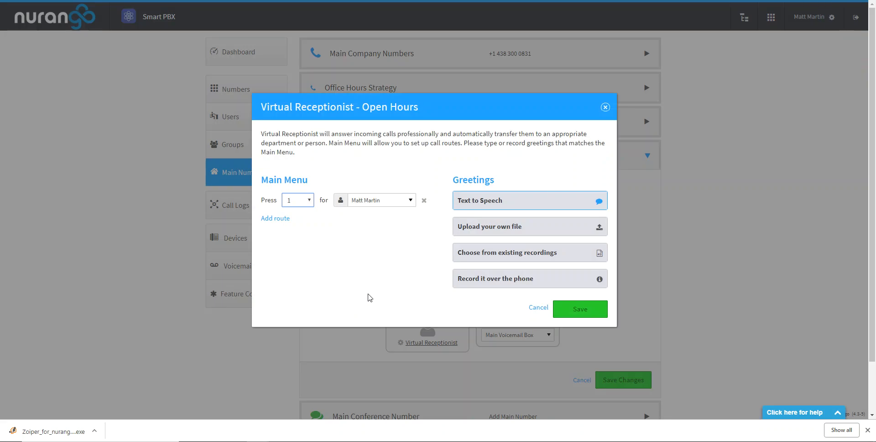
{"action": "left_click", "coordinate": [301, 199]}
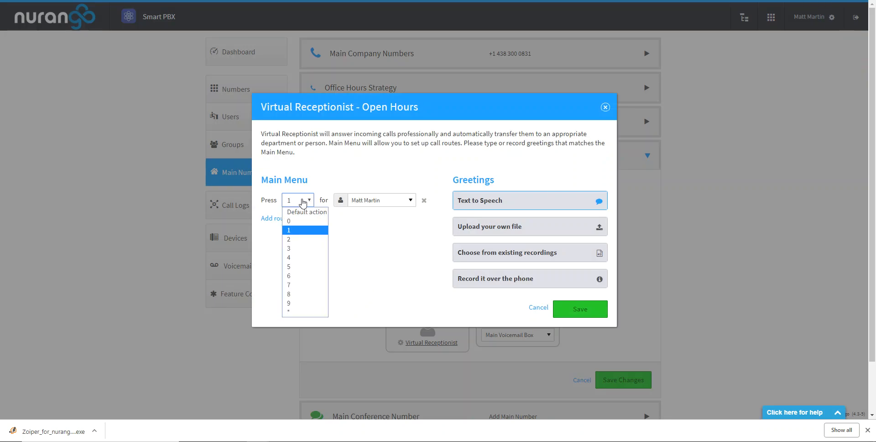
{"action": "left_click", "coordinate": [303, 201]}
Add and remove a second menu route, and check the destinations available for the key 1 route without changing it
{"action": "left_click", "coordinate": [275, 219]}
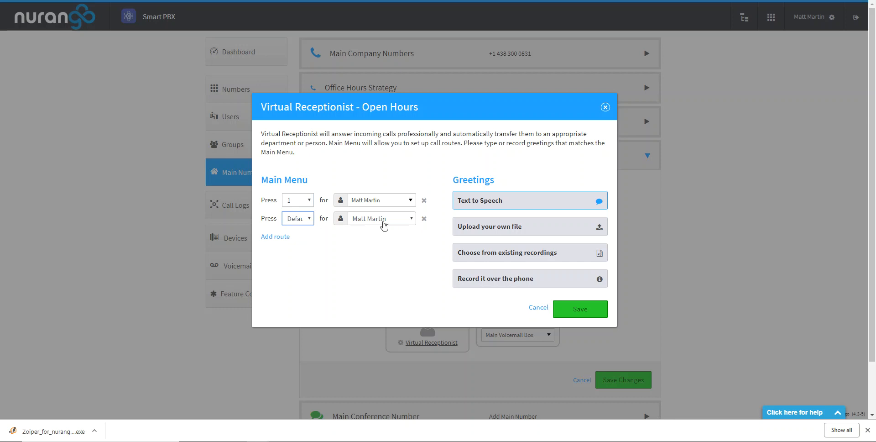
{"action": "left_click", "coordinate": [423, 220]}
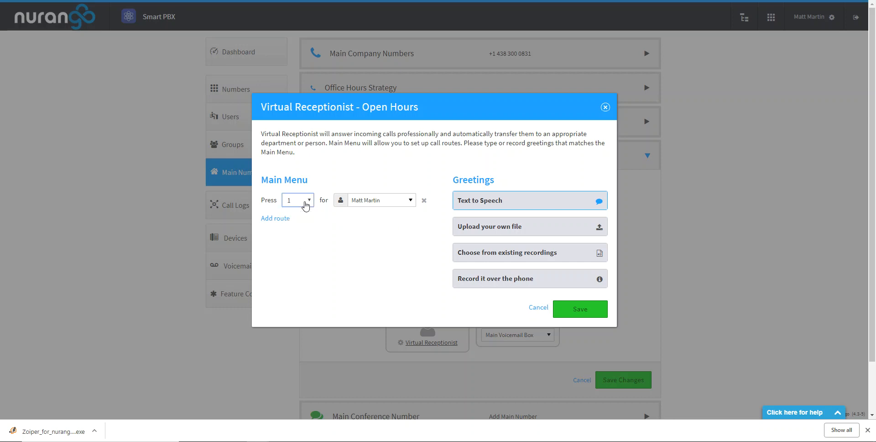
{"action": "left_click", "coordinate": [401, 207]}
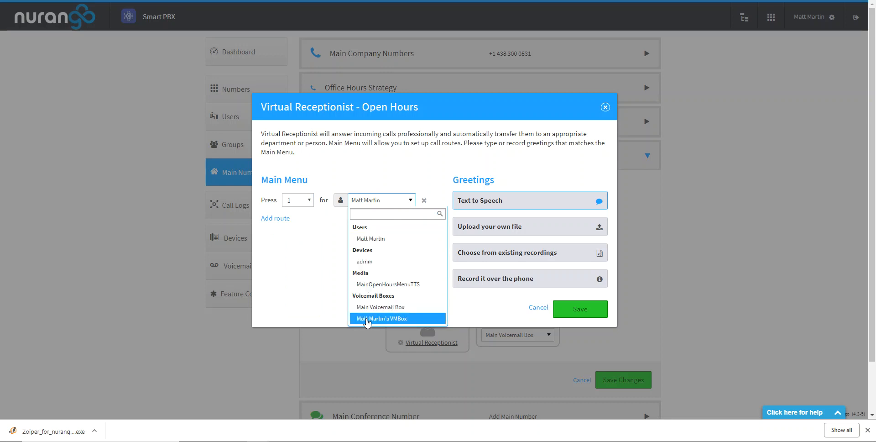
{"action": "left_click", "coordinate": [377, 179]}
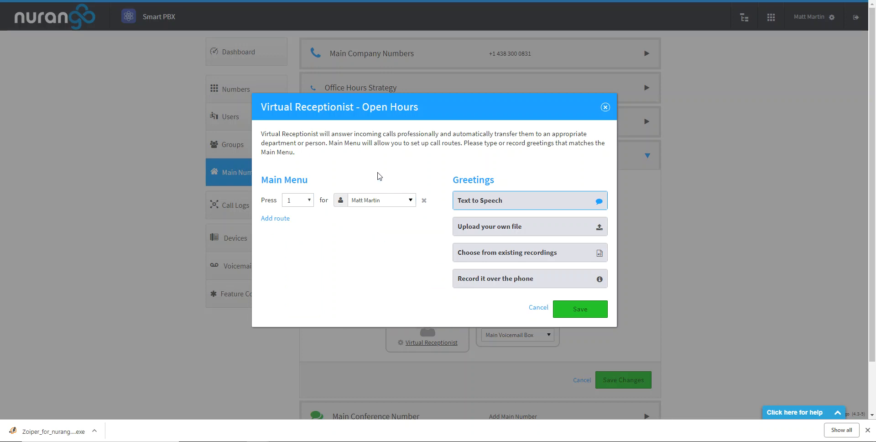
{"action": "left_click", "coordinate": [395, 205]}
{"action": "left_click", "coordinate": [394, 205]}
Review the Text to Speech greeting text without changing it and save the open-hours Virtual Receptionist
{"action": "left_click", "coordinate": [479, 200]}
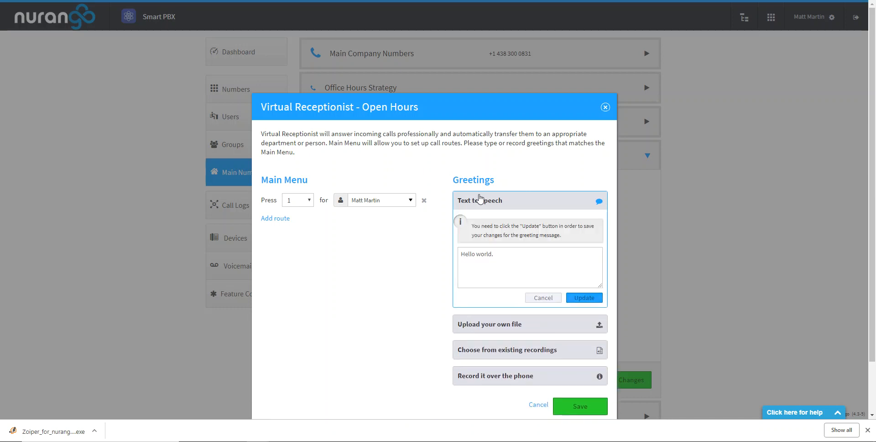
{"action": "left_click", "coordinate": [515, 254]}
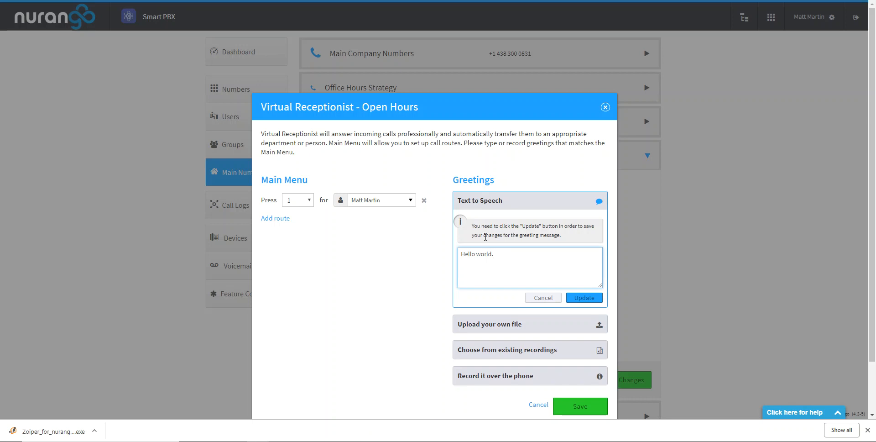
{"action": "triple_click", "coordinate": [500, 255]}
{"action": "left_click", "coordinate": [507, 255]}
{"action": "left_click", "coordinate": [584, 408]}
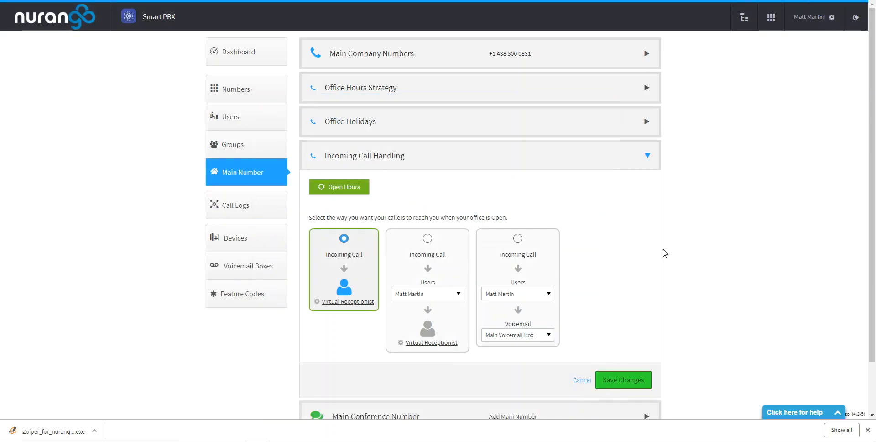
Check the assigned number under Main Company Numbers and review the Incoming Call Handling options again
{"action": "left_click", "coordinate": [498, 55]}
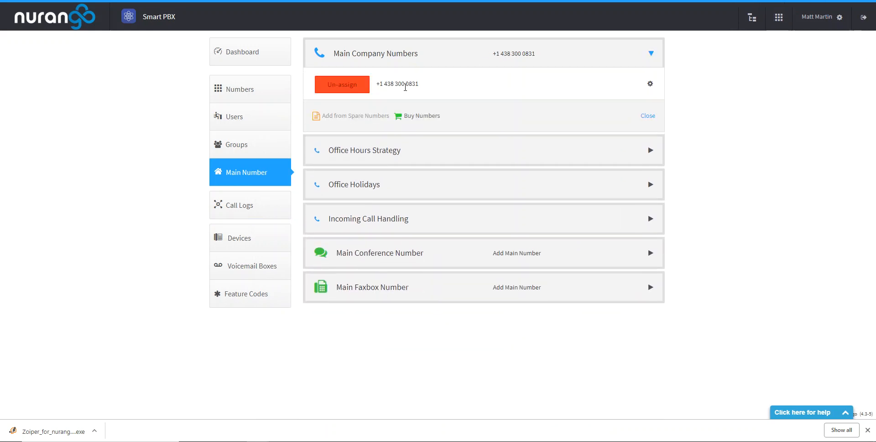
{"action": "left_click_drag", "start_coordinate": [384, 84], "coordinate": [457, 86]}
{"action": "left_click", "coordinate": [380, 228]}
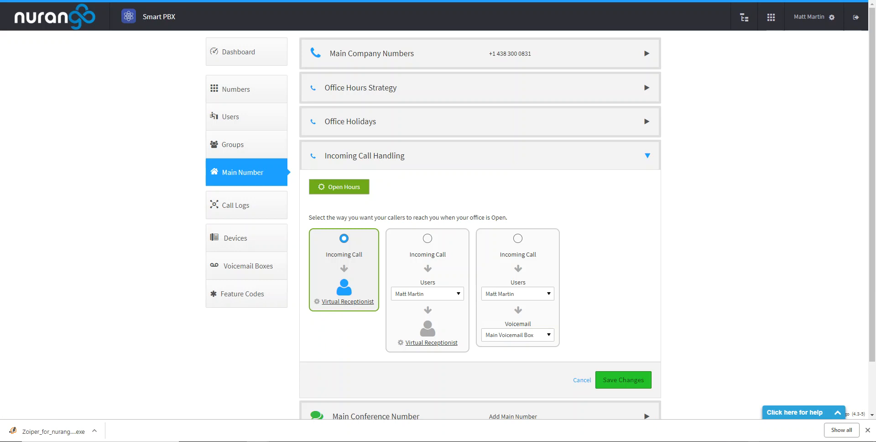
{"action": "scroll", "coordinate": [710, 247], "scroll_direction": "down", "scroll_amount": 2}
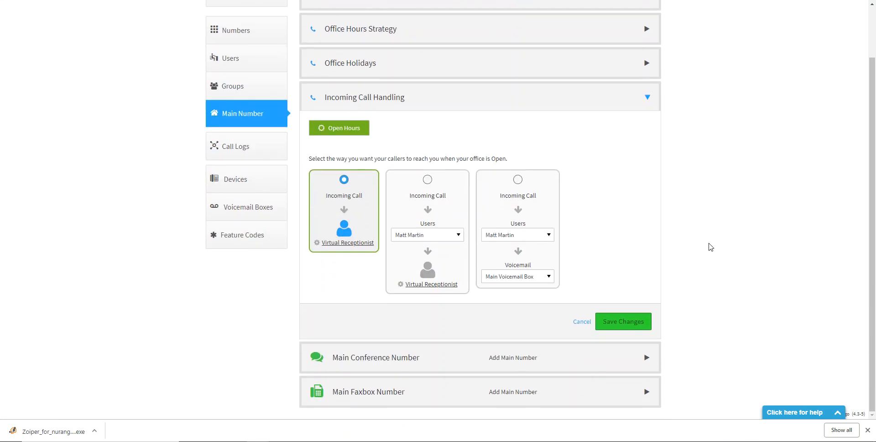
{"action": "scroll", "coordinate": [710, 247], "scroll_direction": "up", "scroll_amount": 2}
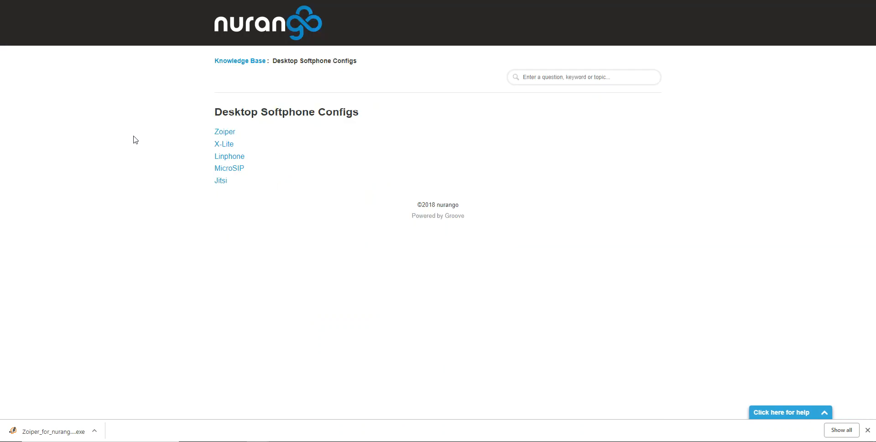
Go from the Desktop Softphone Configs help category to the Knowledge Base home page
{"action": "left_click", "coordinate": [250, 61]}
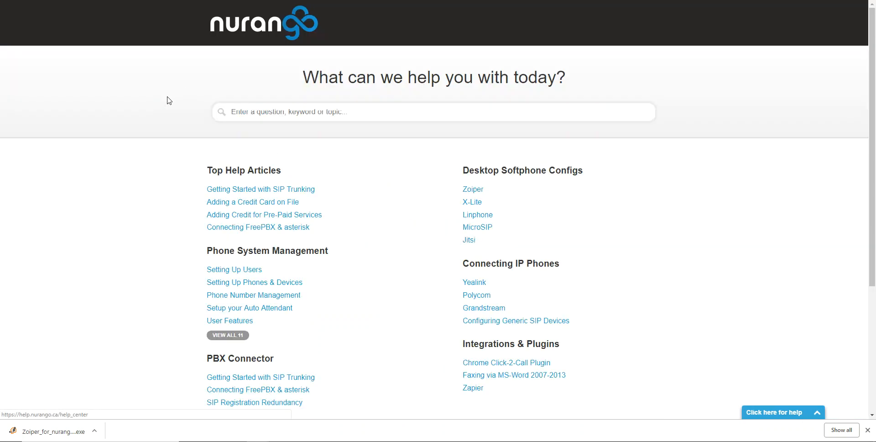